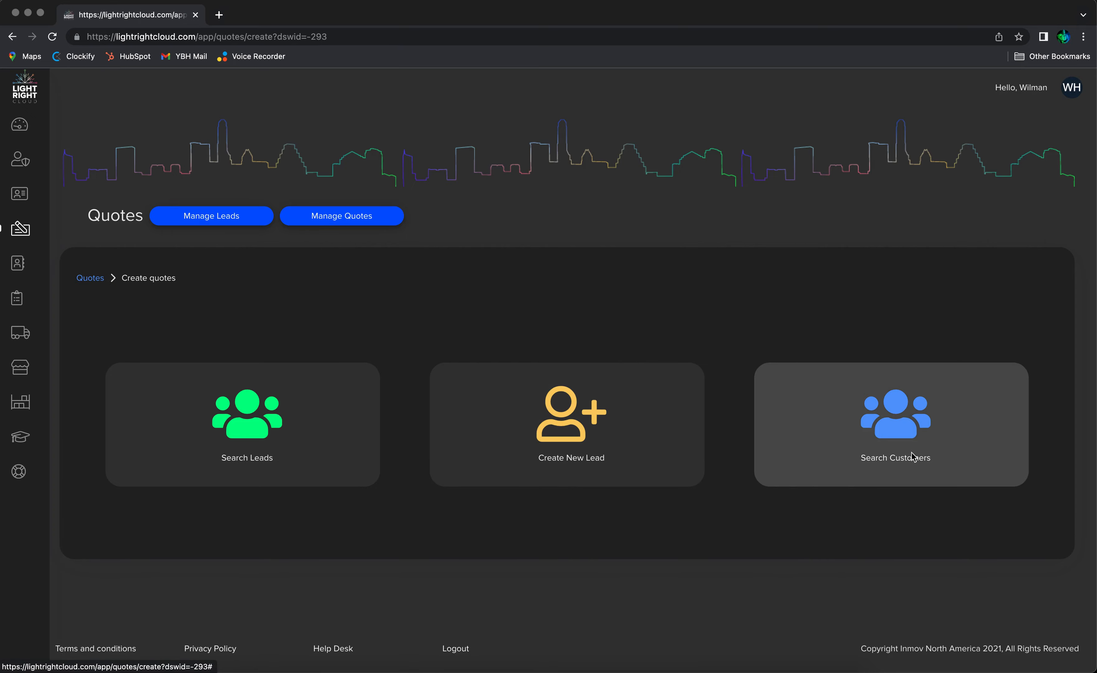
Search existing customers by the customer's name and start a new quote for that customer
click(902, 435)
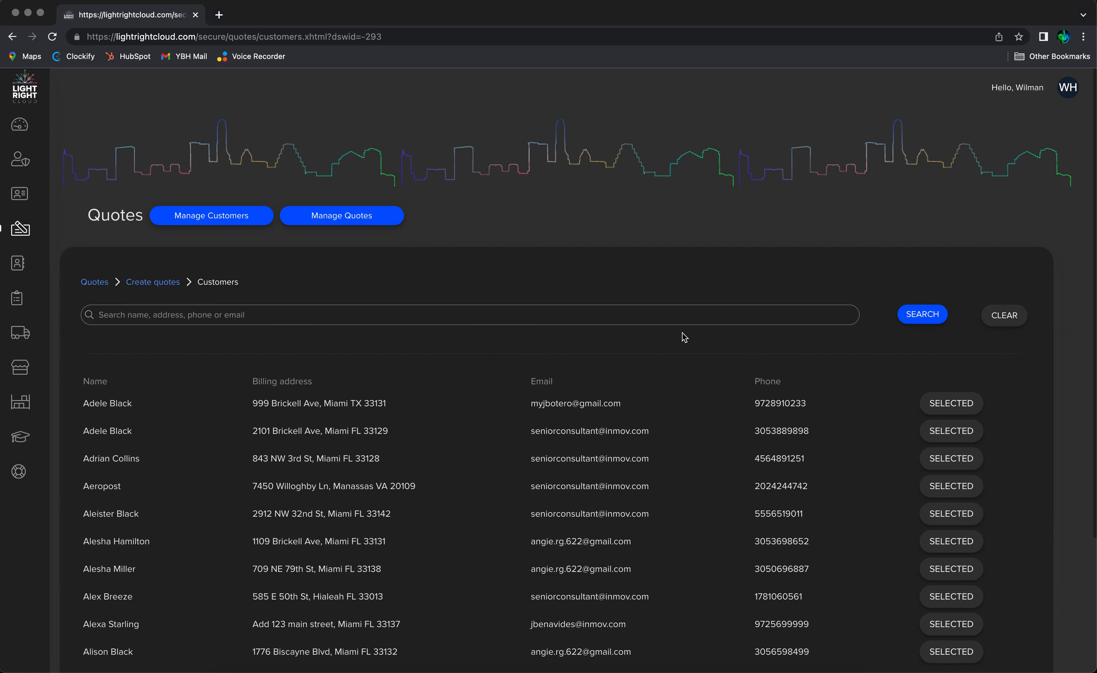
click(683, 311)
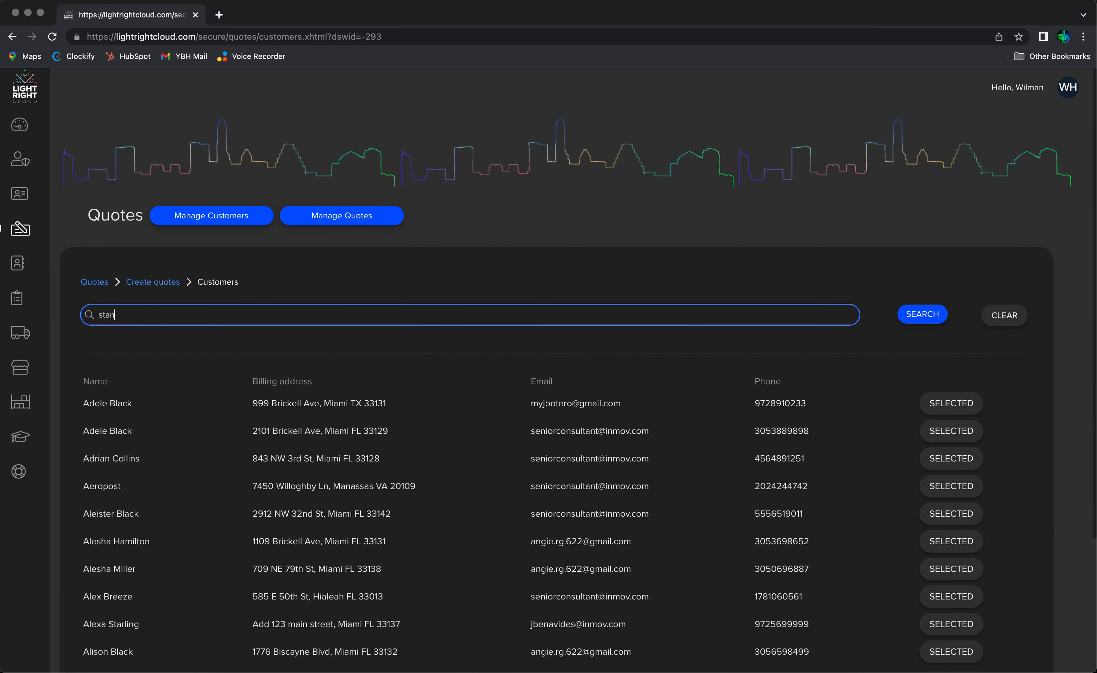
click(921, 315)
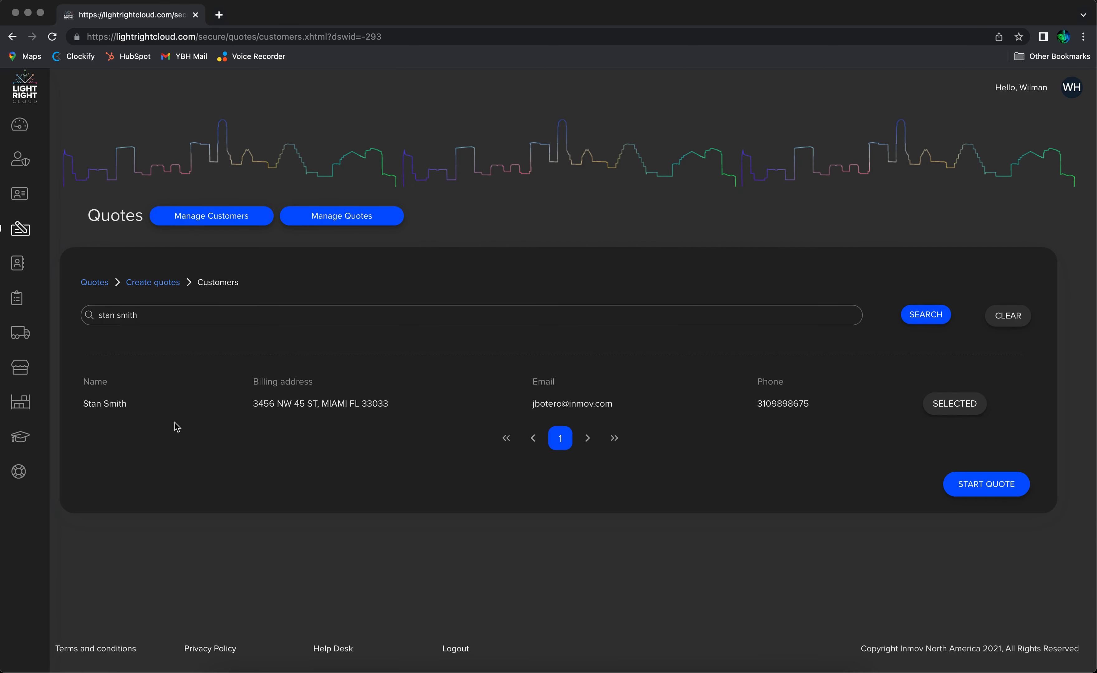
click(987, 485)
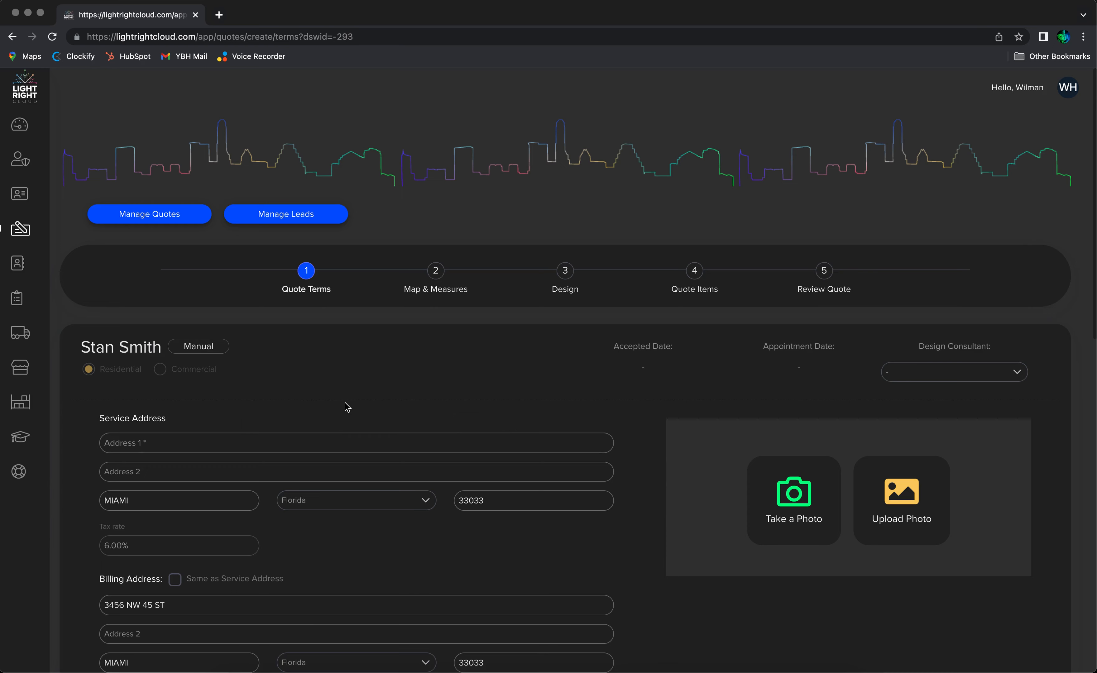
Enter the street line of the service address on the Quote Terms form
scroll(176, 425, down, 1)
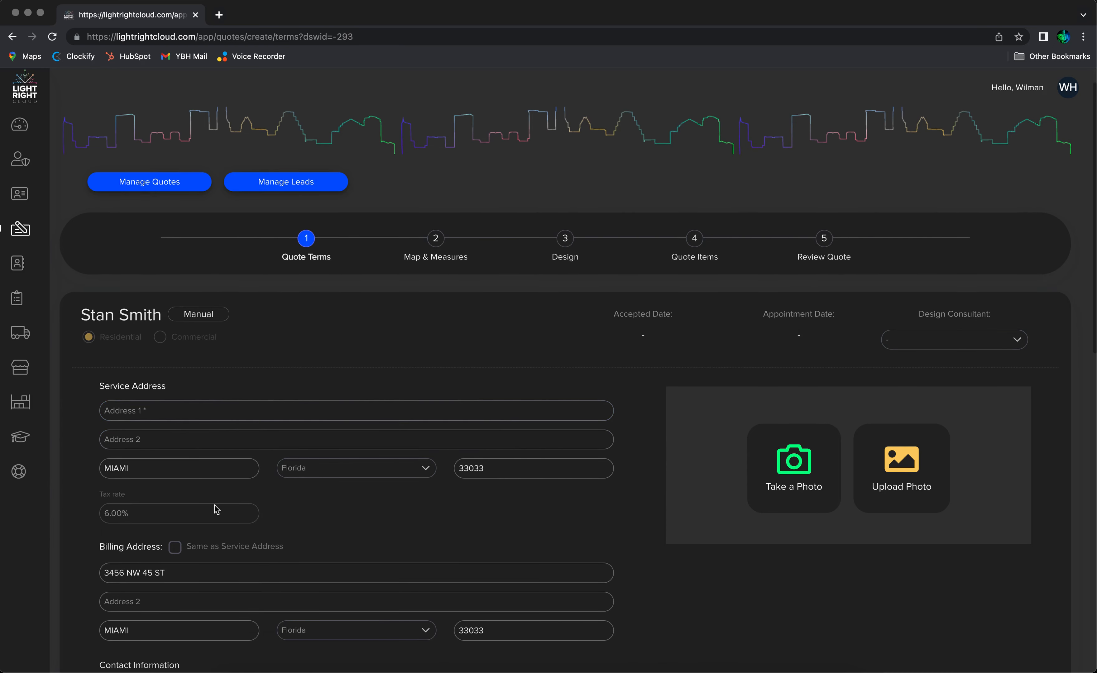
click(164, 411)
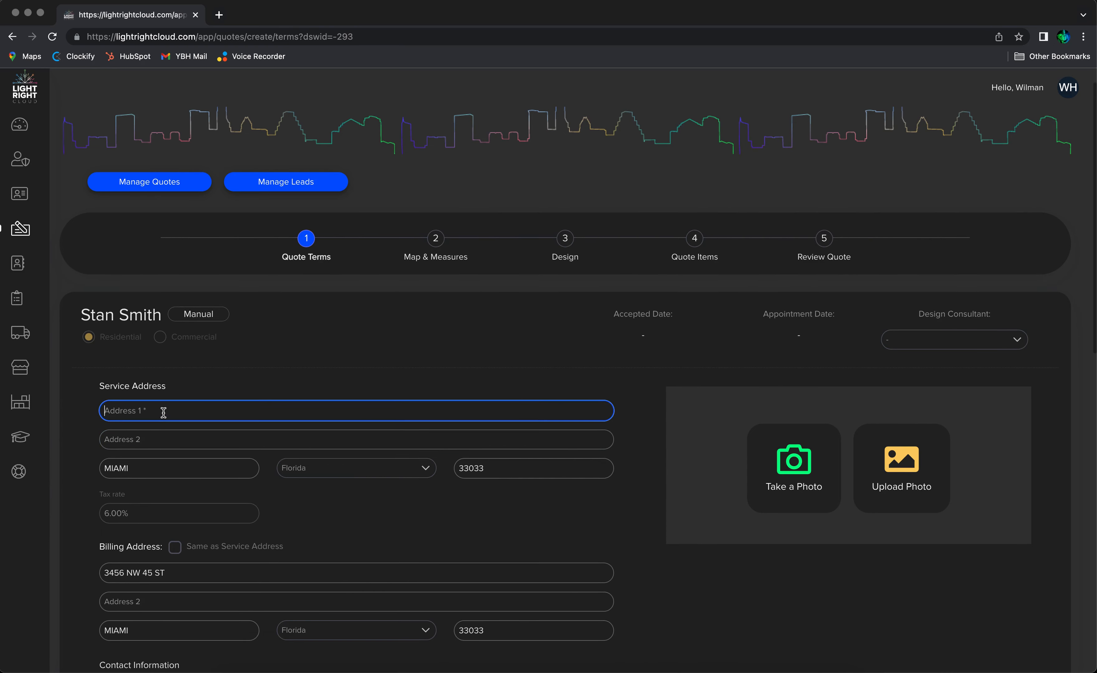
text(1500 Test St)
click(288, 507)
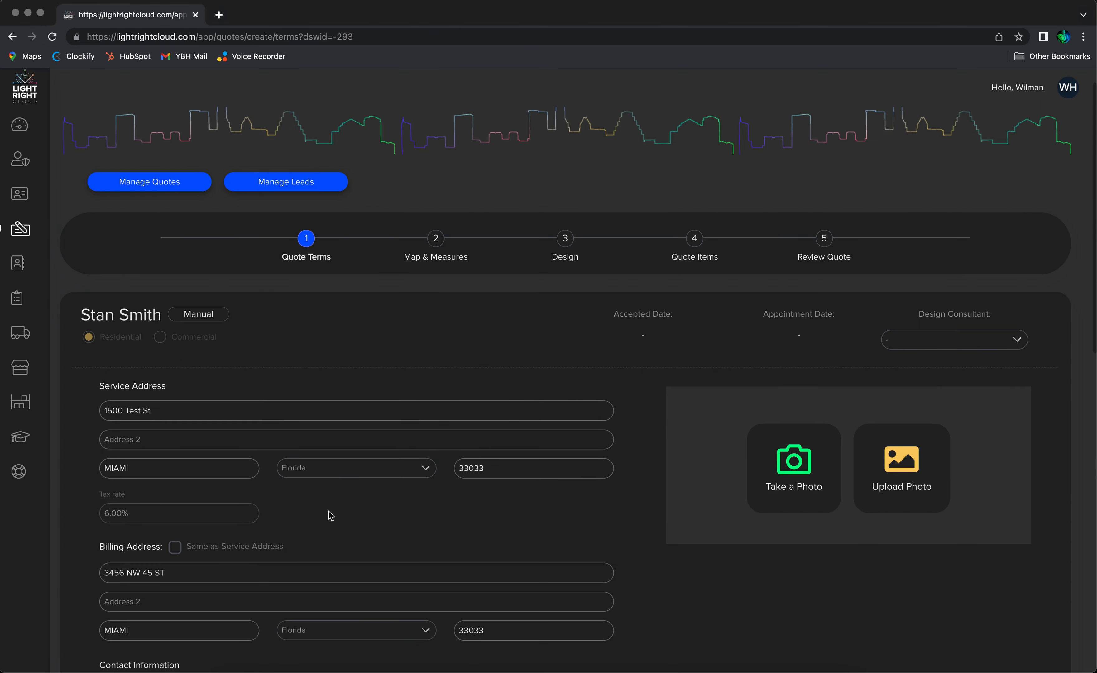
Replace the billing address's street line with the same street as the service address
scroll(331, 515, down, 2)
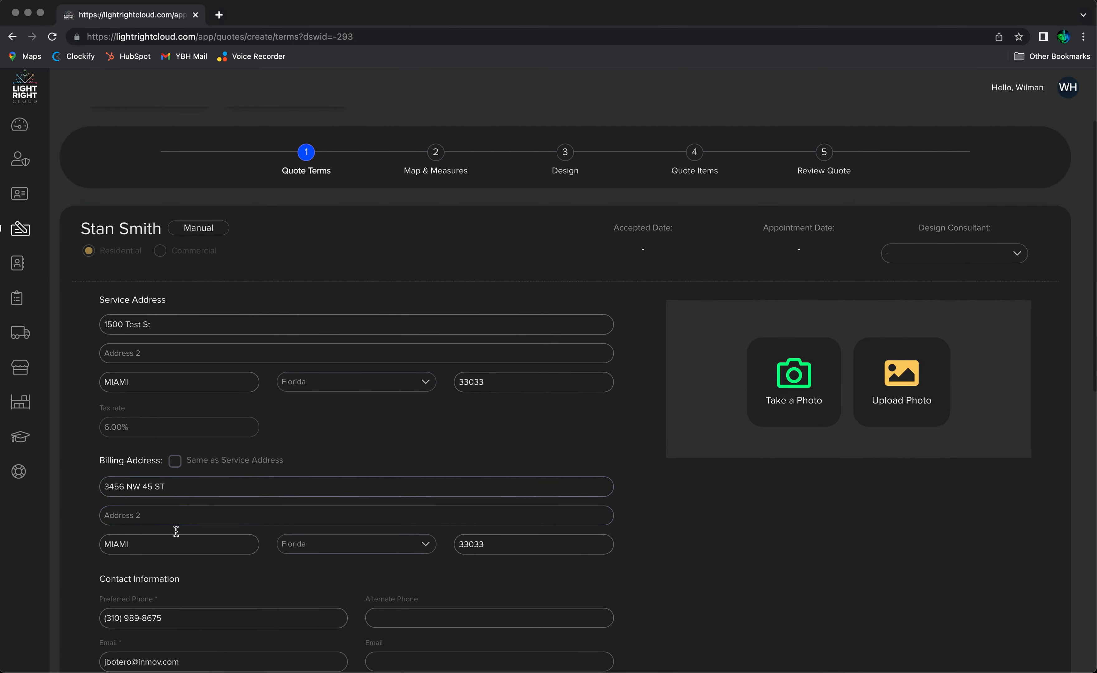
click(205, 536)
triple_click(194, 487)
text(1500 Test St)
key(Tab)
click(503, 458)
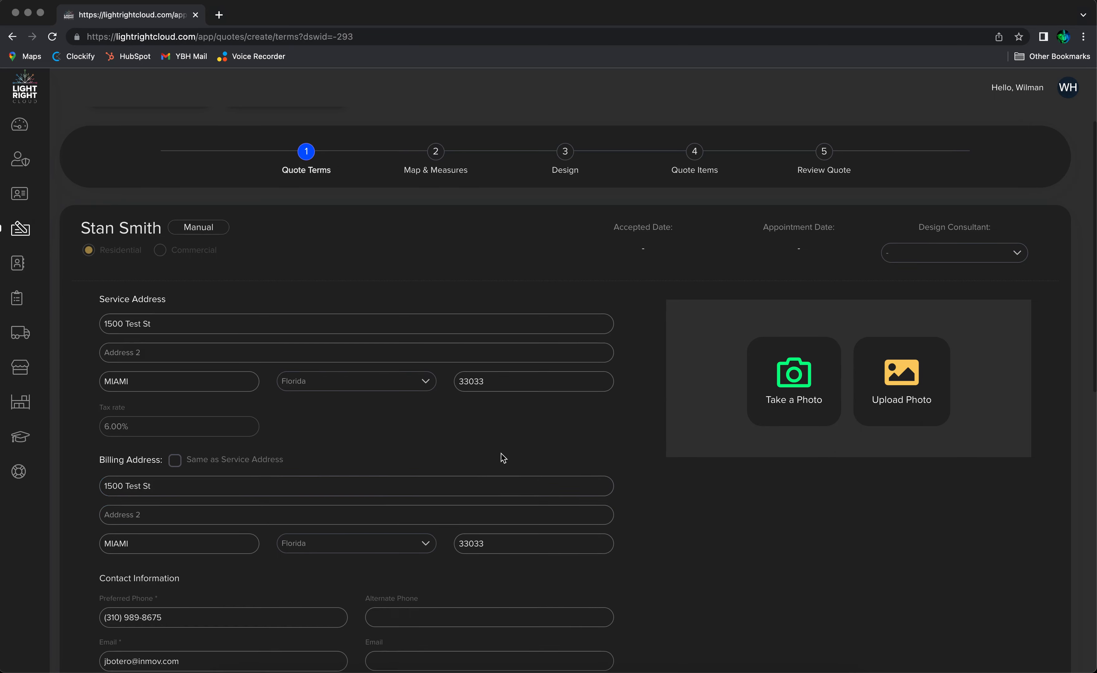
Advance from Quote Terms to the Map & Measures step
scroll(503, 459, down, 3)
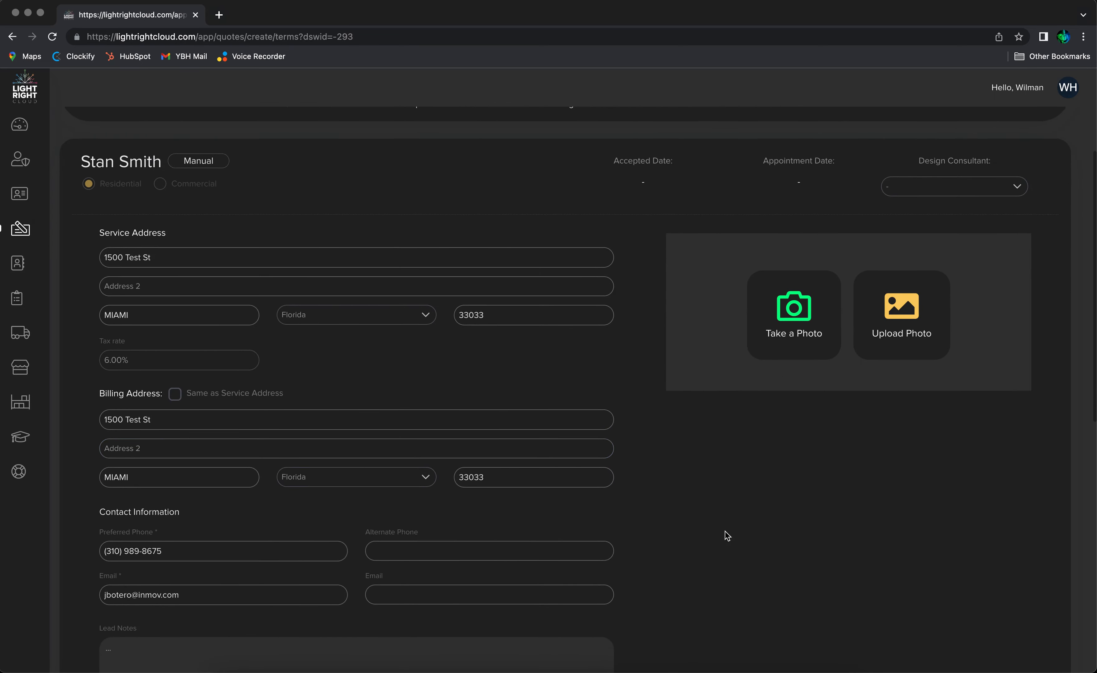
scroll(627, 473, down, 3)
scroll(626, 474, down, 15)
click(1000, 563)
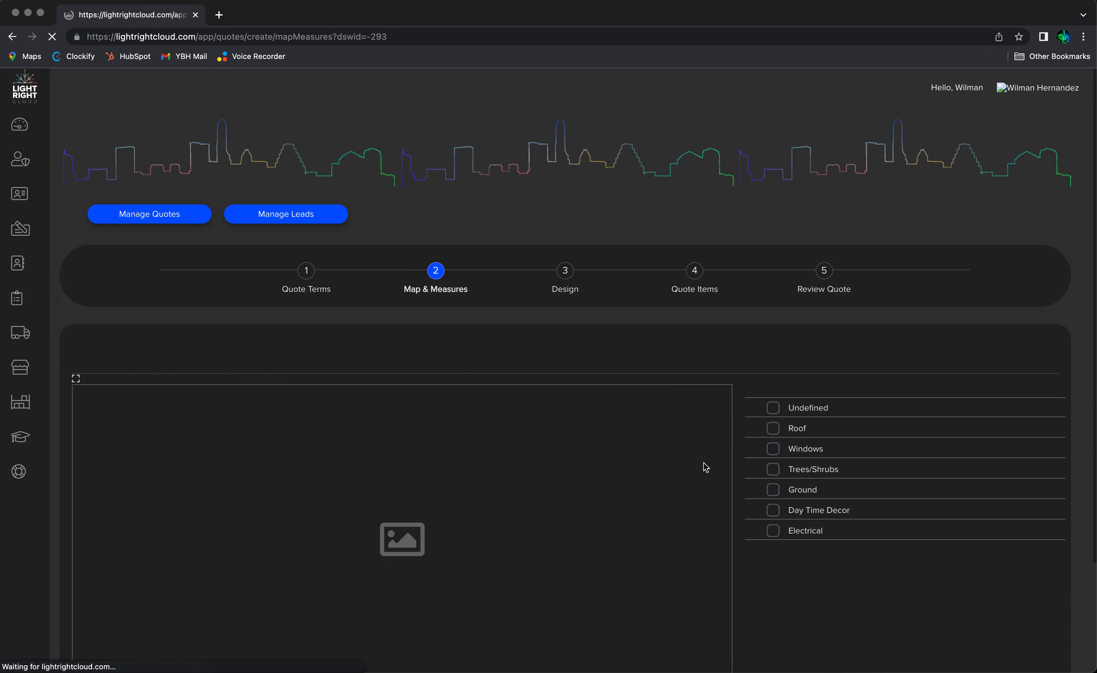
Move on through the Design step to the Quote Items step
scroll(810, 540, down, 5)
click(1008, 589)
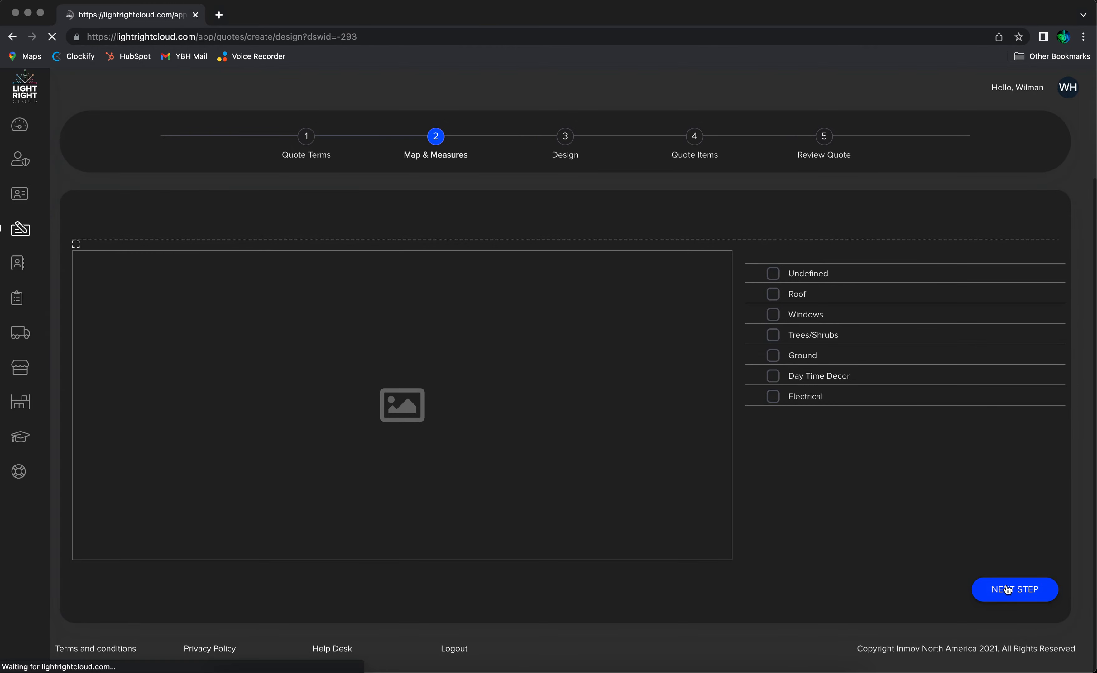
scroll(901, 527, down, 3)
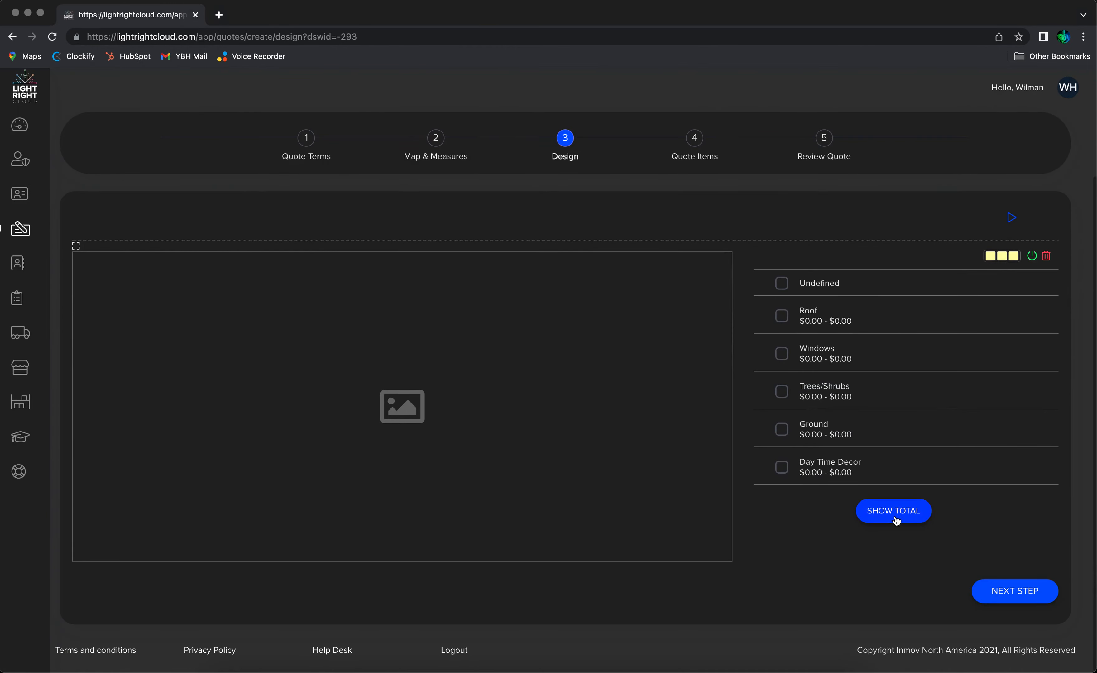
click(1009, 592)
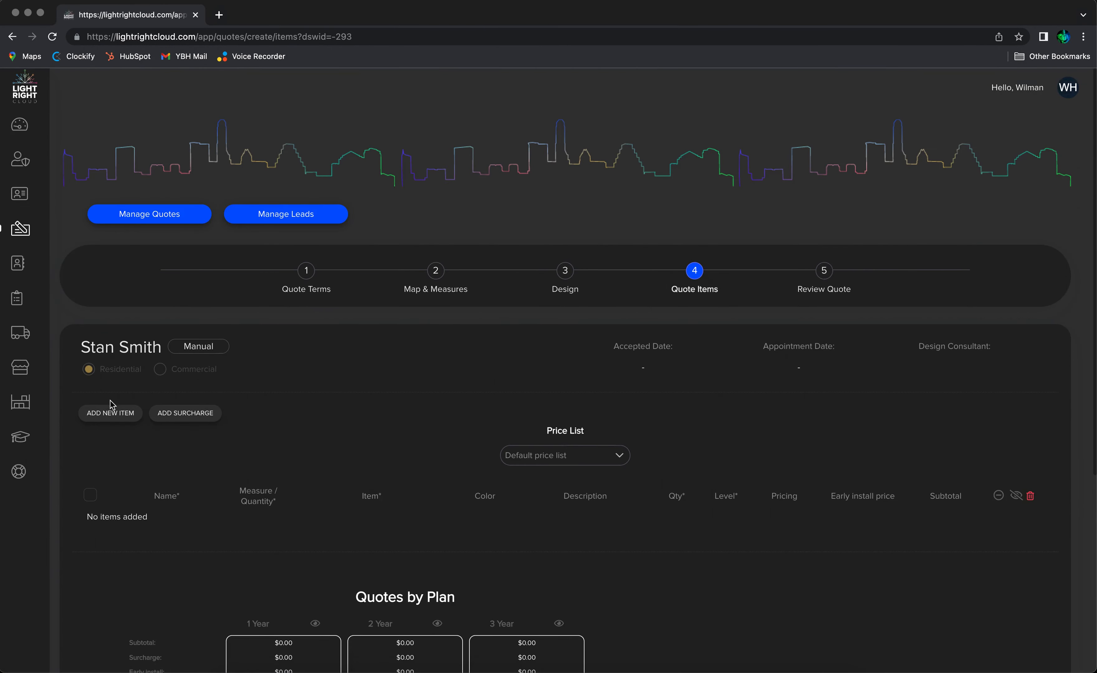
Add a new quote item with the Fascia subcategory
click(111, 413)
click(529, 384)
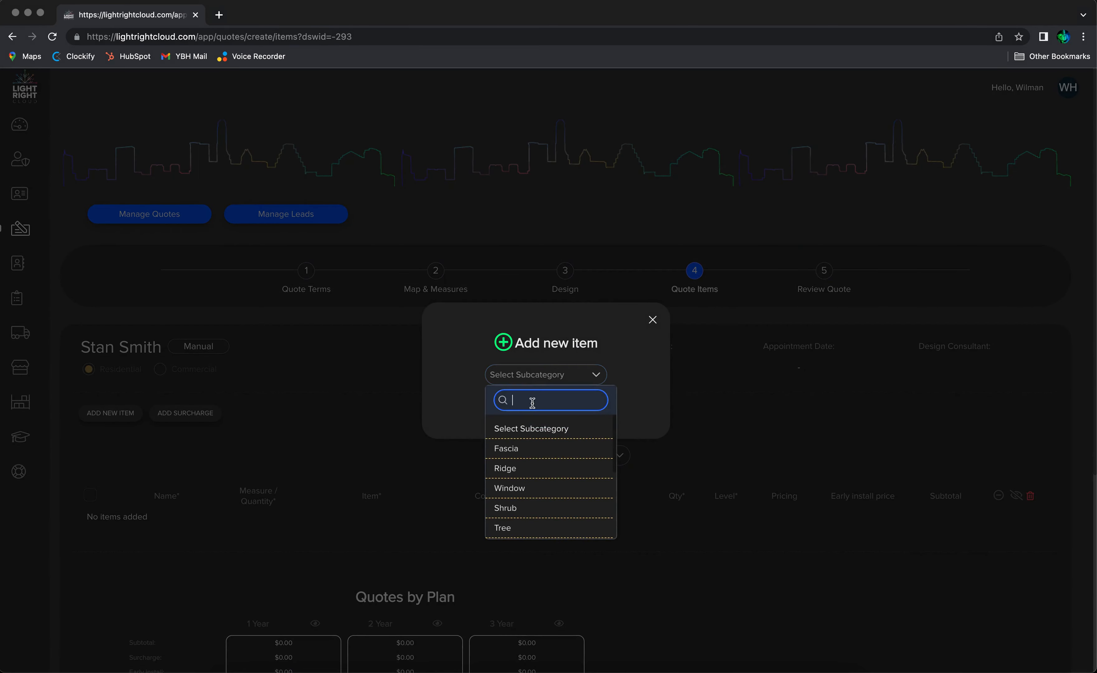
click(530, 451)
click(547, 416)
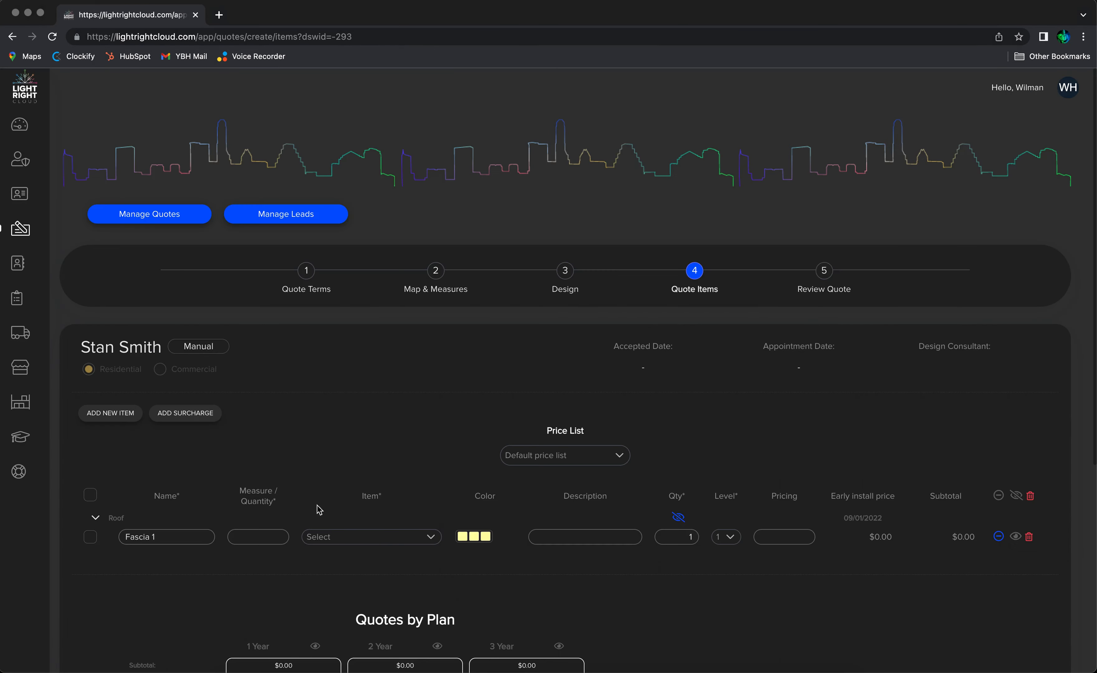
Set the Fascia 1 item to C9 w/Parapet Clip LED with a measure of 150 ft
click(342, 535)
click(366, 441)
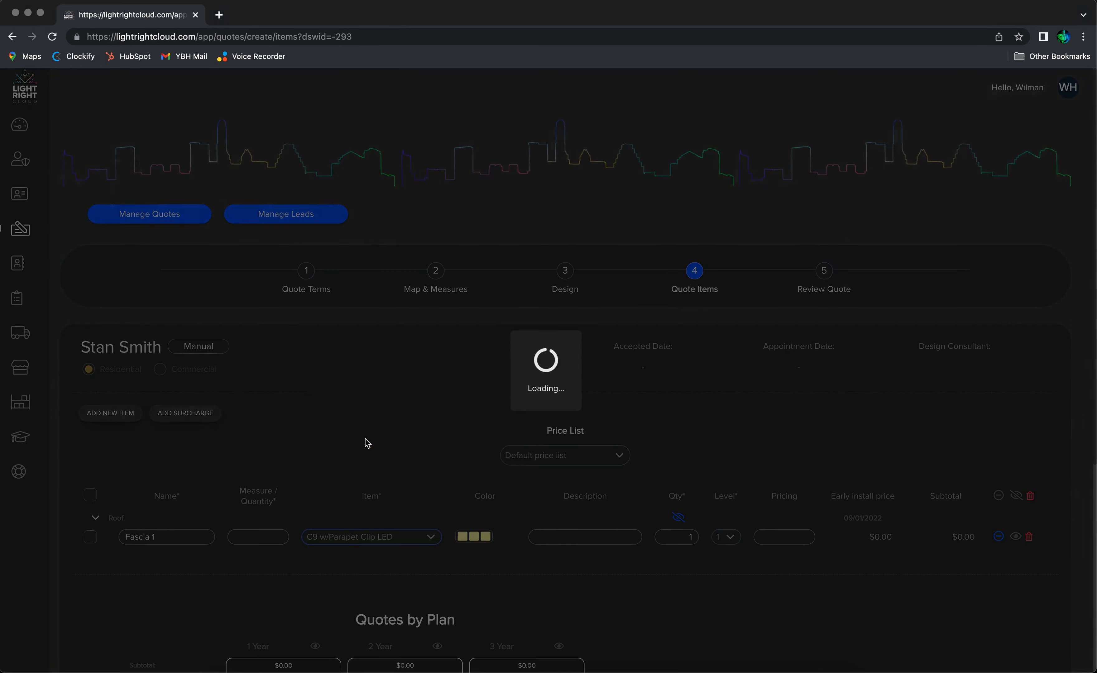
click(268, 536)
text(150)
key(Tab)
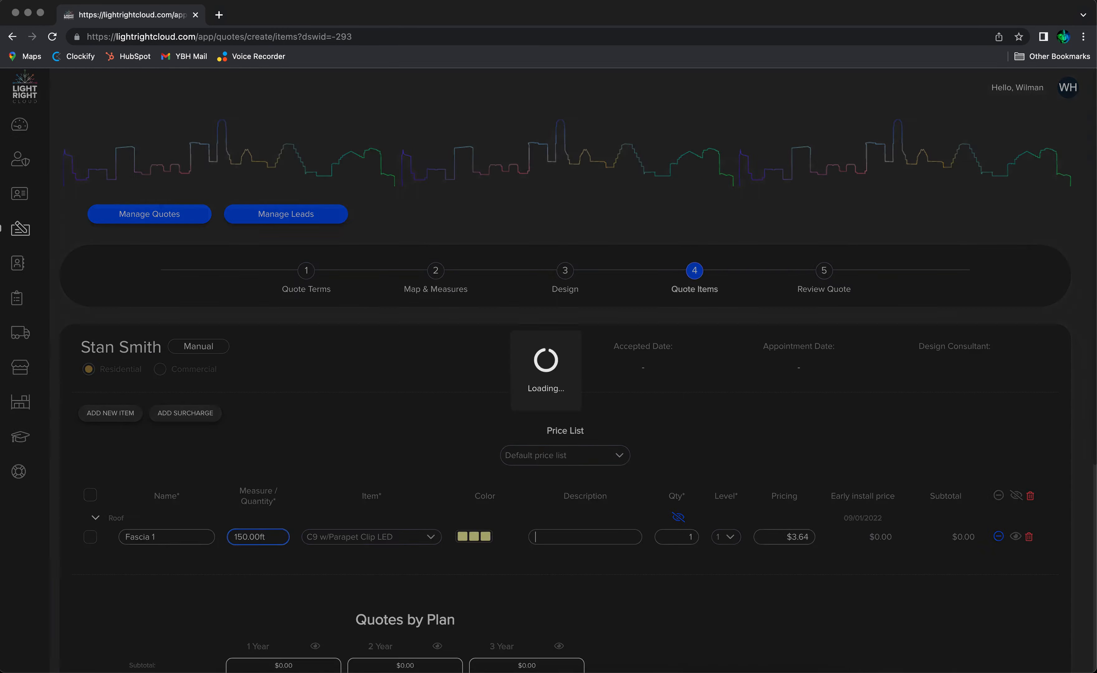
Proceed to the Review Quote step and scroll through the quote summary
scroll(434, 519, down, 7)
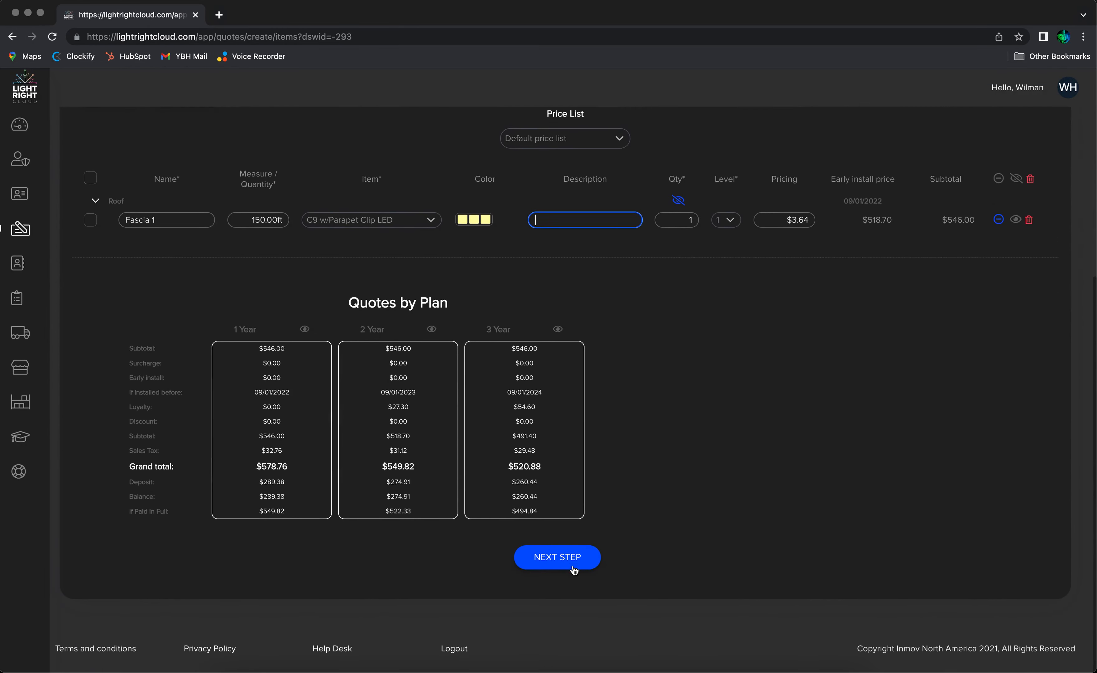
click(557, 556)
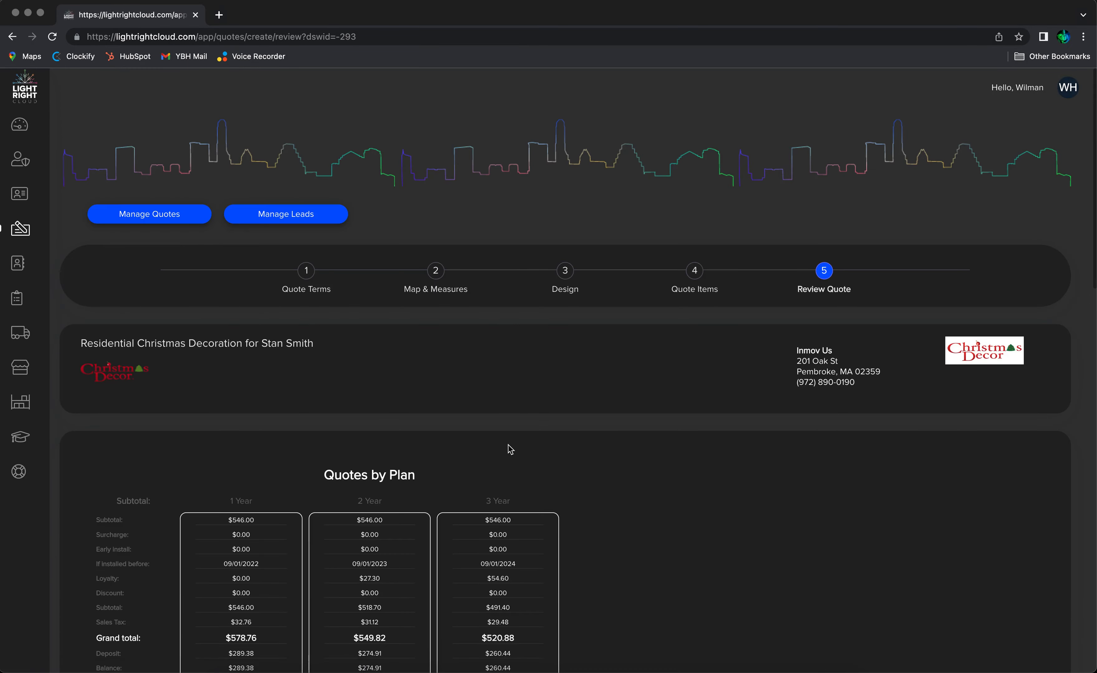
scroll(508, 449, down, 8)
scroll(508, 445, down, 5)
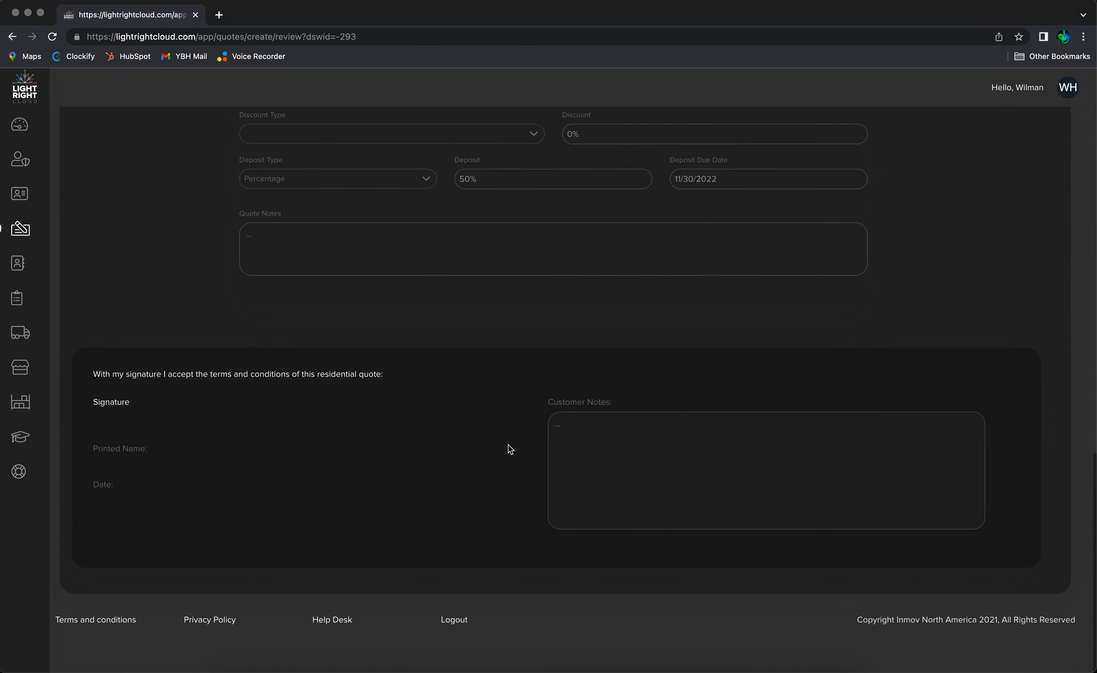
scroll(509, 446, up, 20)
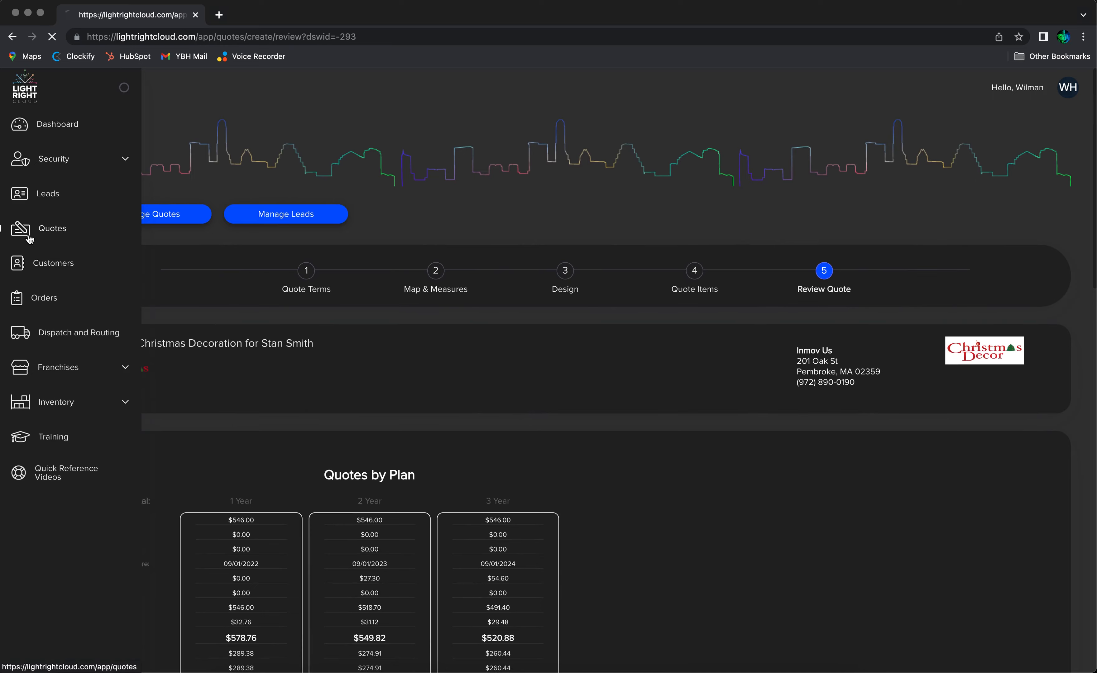
Open the Quotes board and search it for the customer's name
click(27, 230)
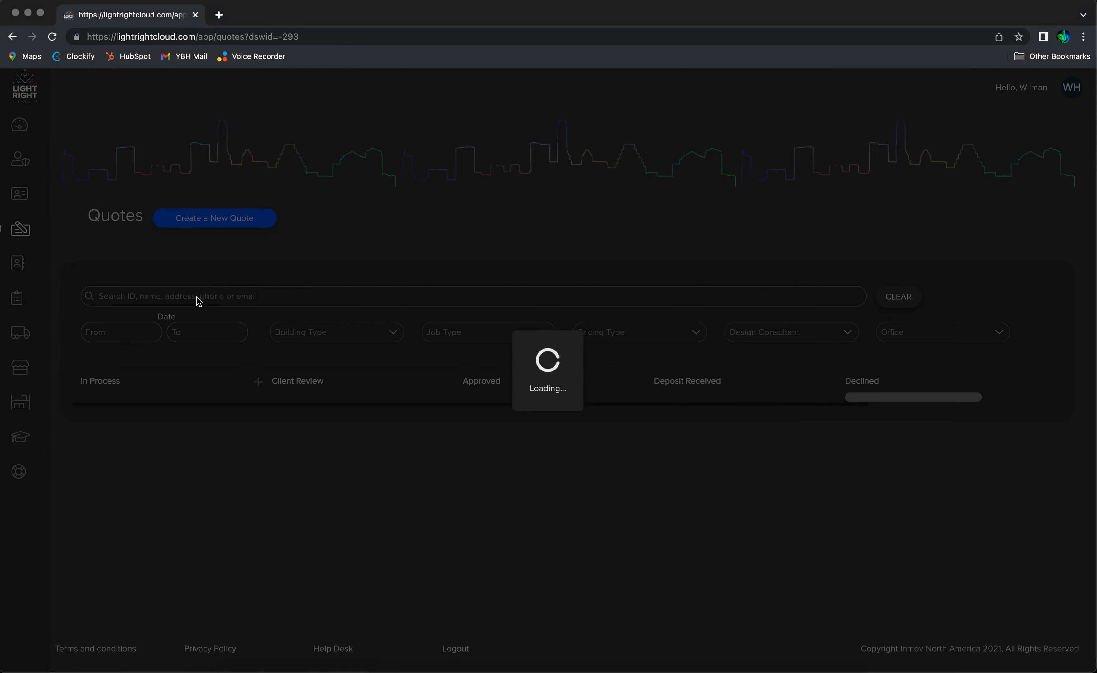
click(196, 297)
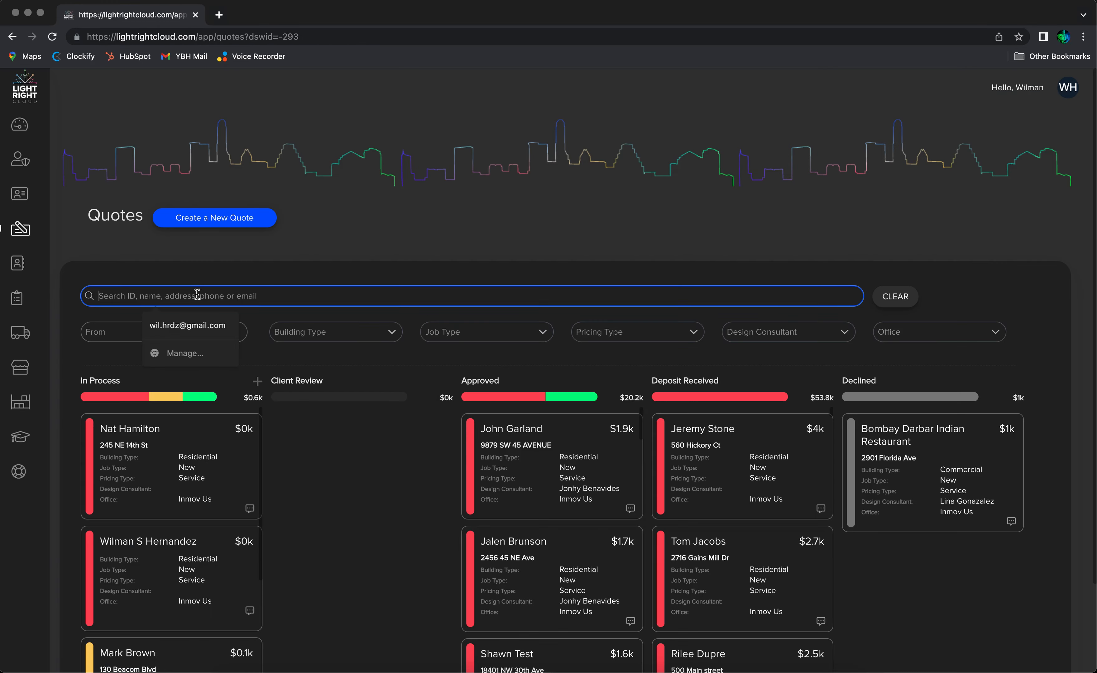
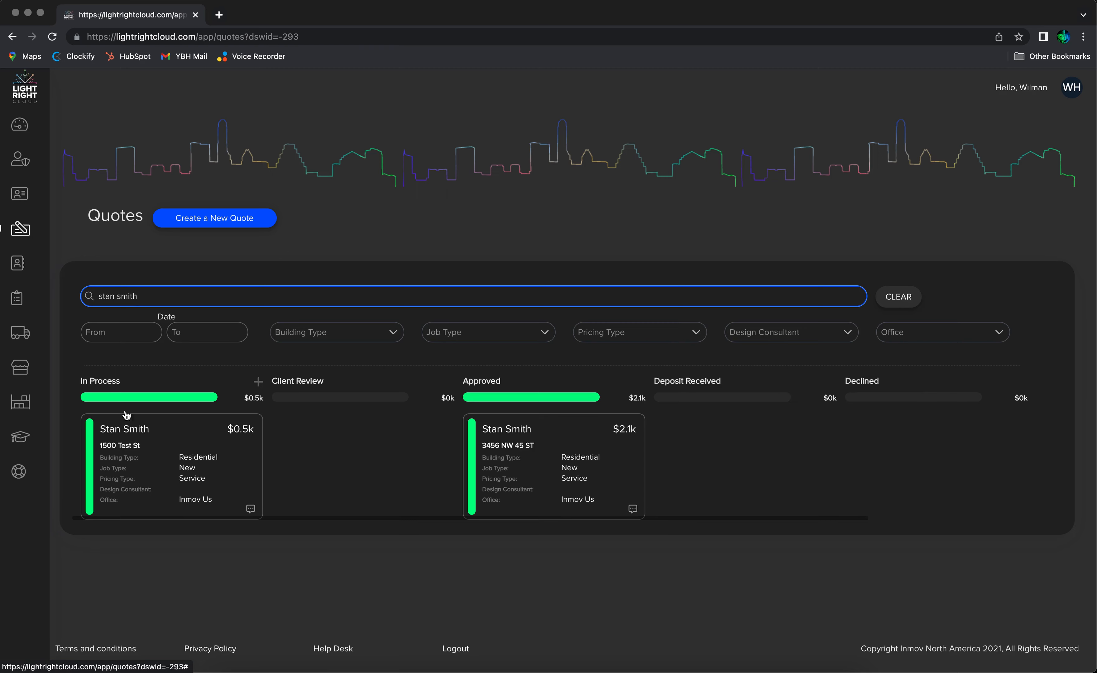
Open the Customers page and search it for the same customer's name
mouse_move(40, 284)
click(26, 264)
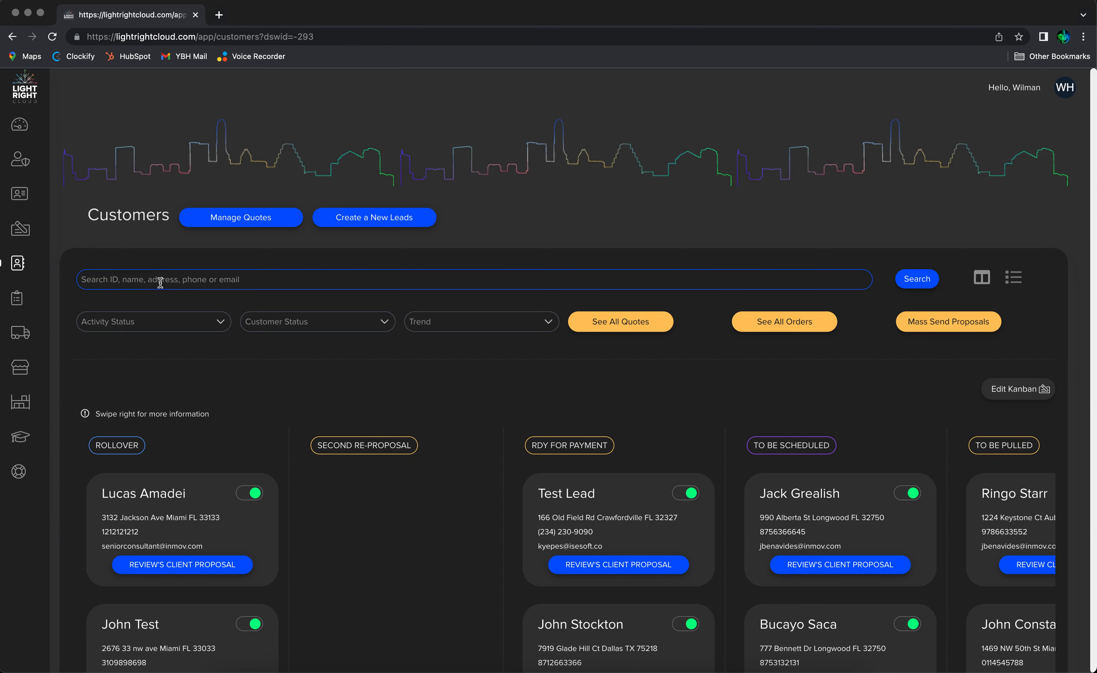
click(160, 283)
key(Return)
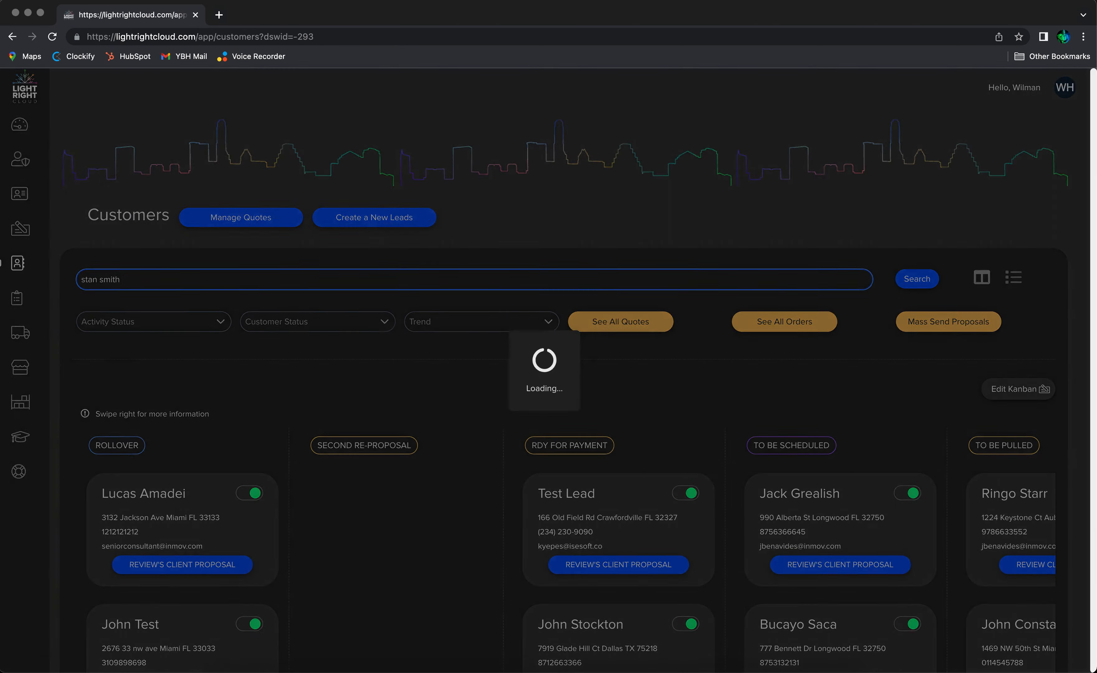
scroll(429, 503, down, 5)
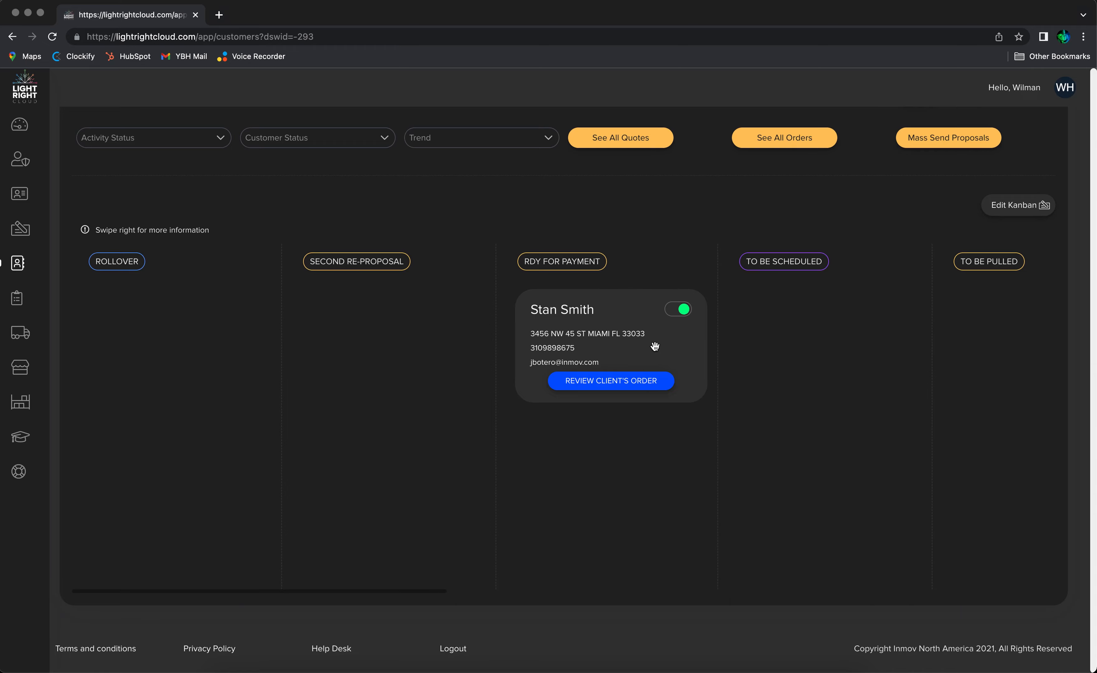
Return to Quotes, search for the customer, and open the in-process quote for the new service address
click(28, 230)
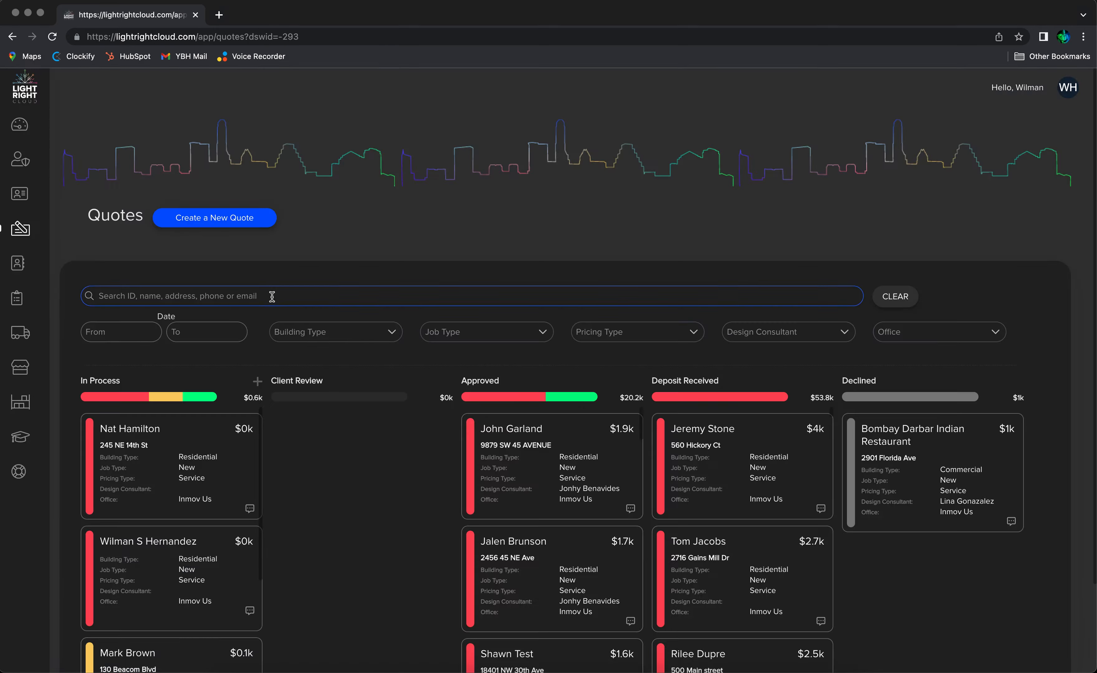
click(272, 294)
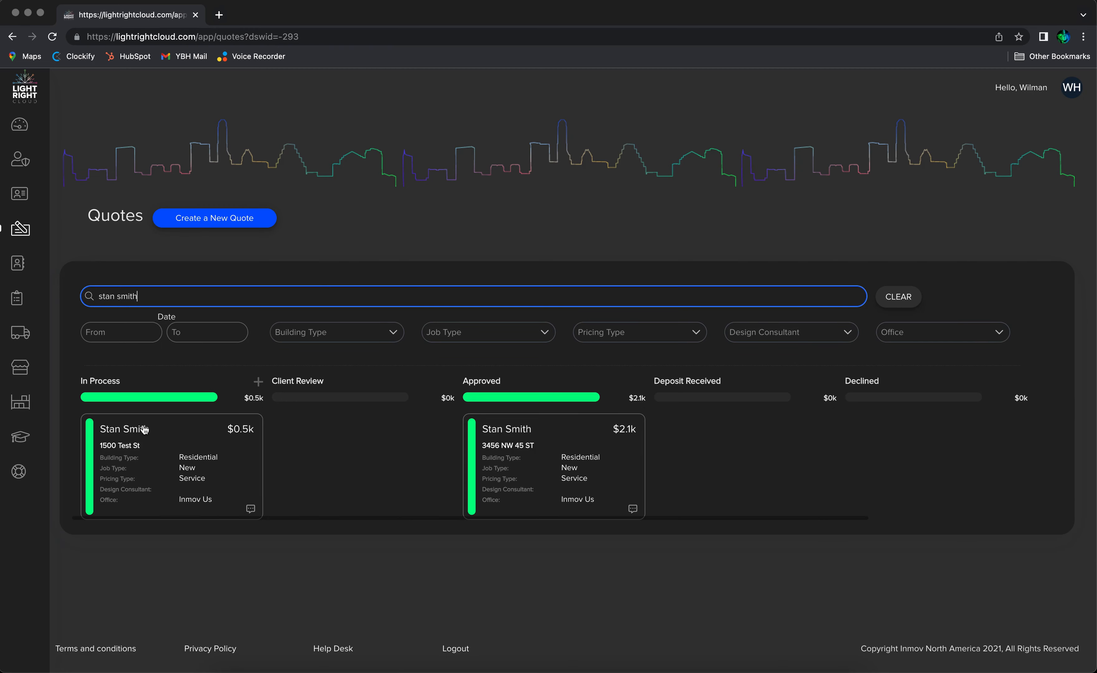
click(139, 430)
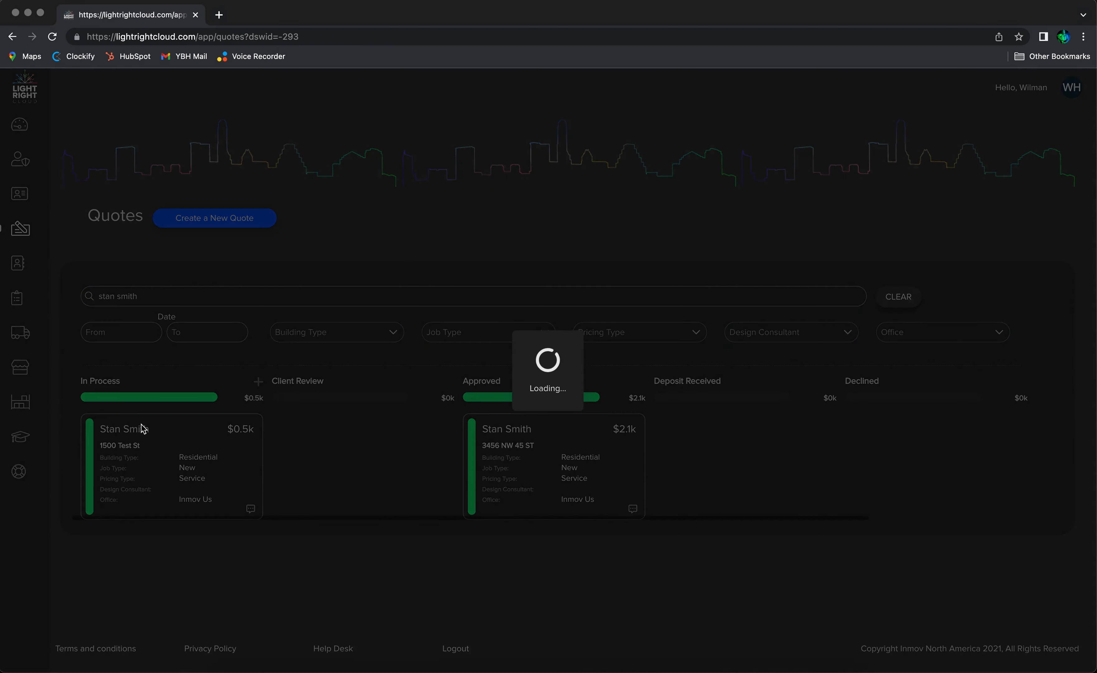
Accept the quote choosing the 1 Year plan, then go back to the Quotes board
scroll(333, 444, down, 5)
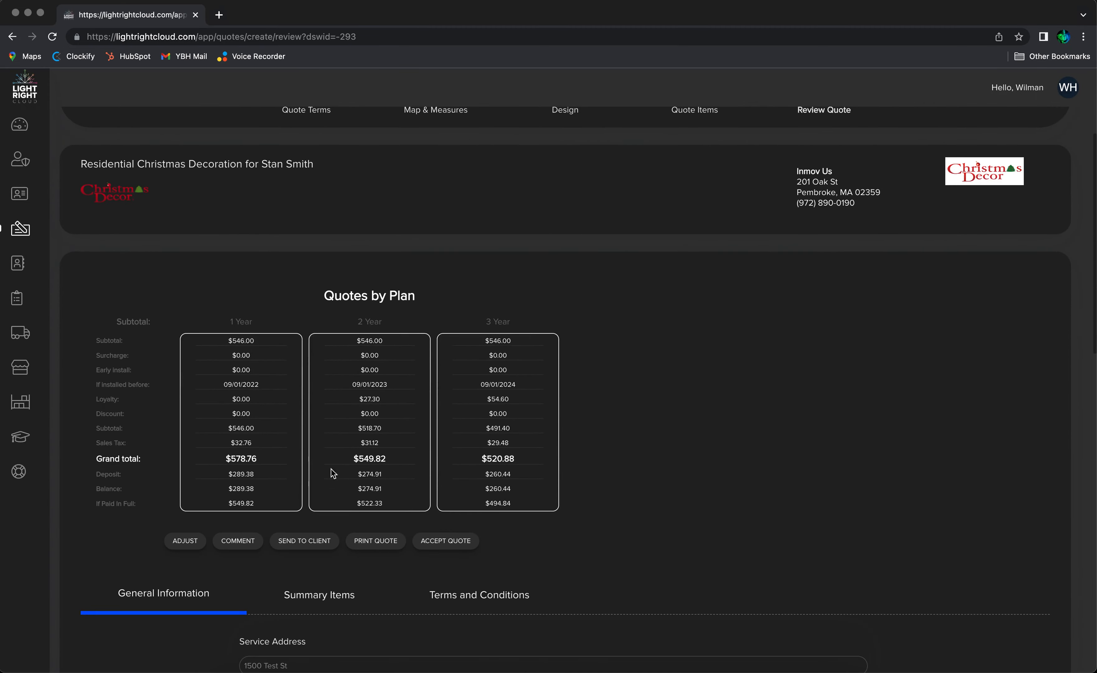
click(446, 542)
click(335, 478)
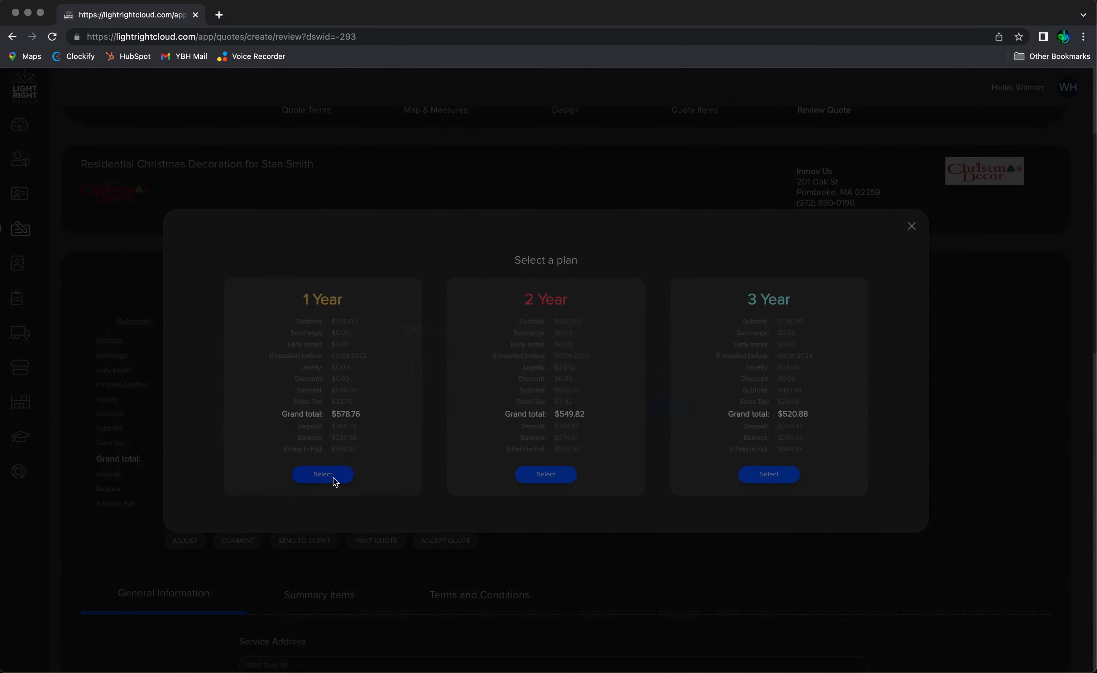
click(671, 408)
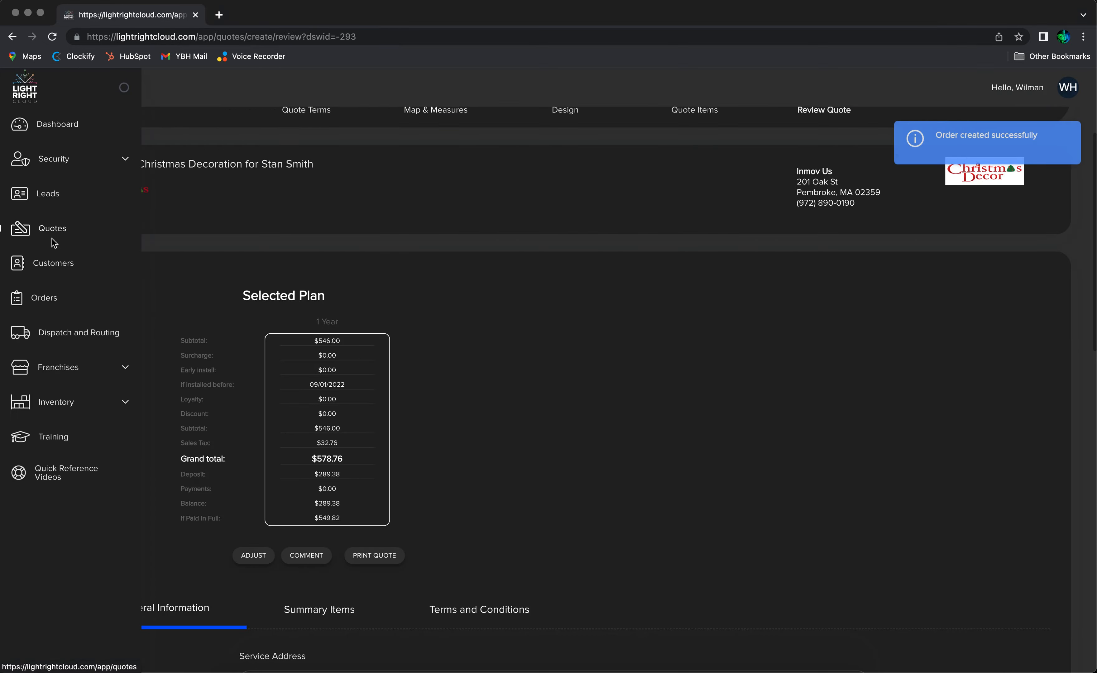
click(44, 229)
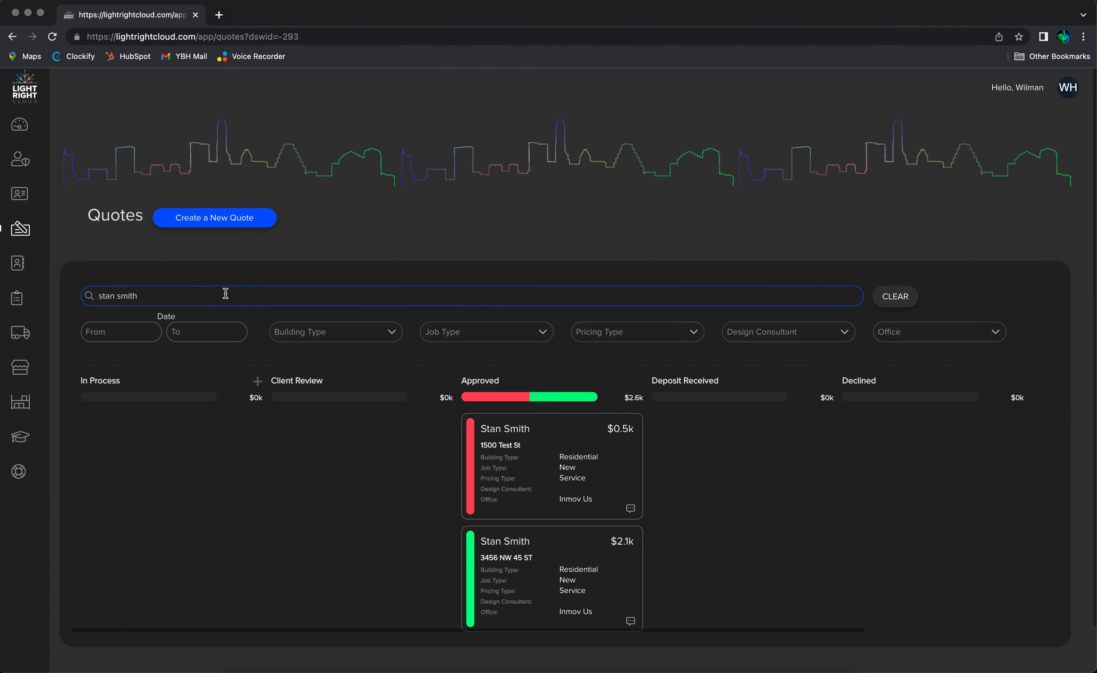
Open the Customers page and search it for the customer's name
scroll(454, 518, down, 2)
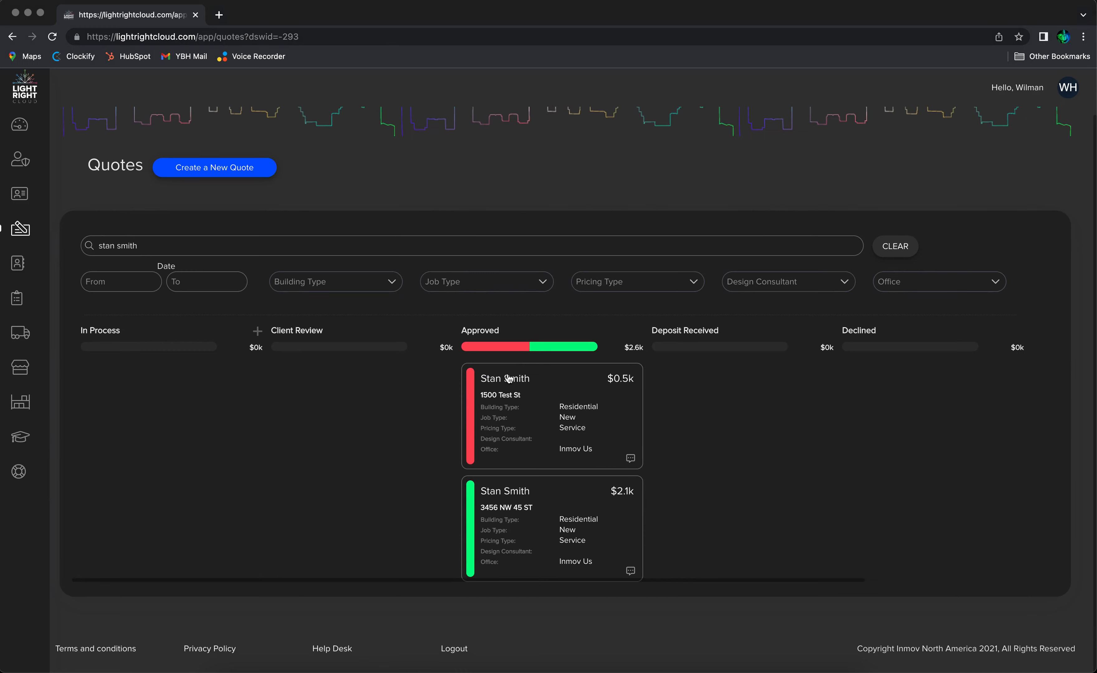
mouse_move(3, 254)
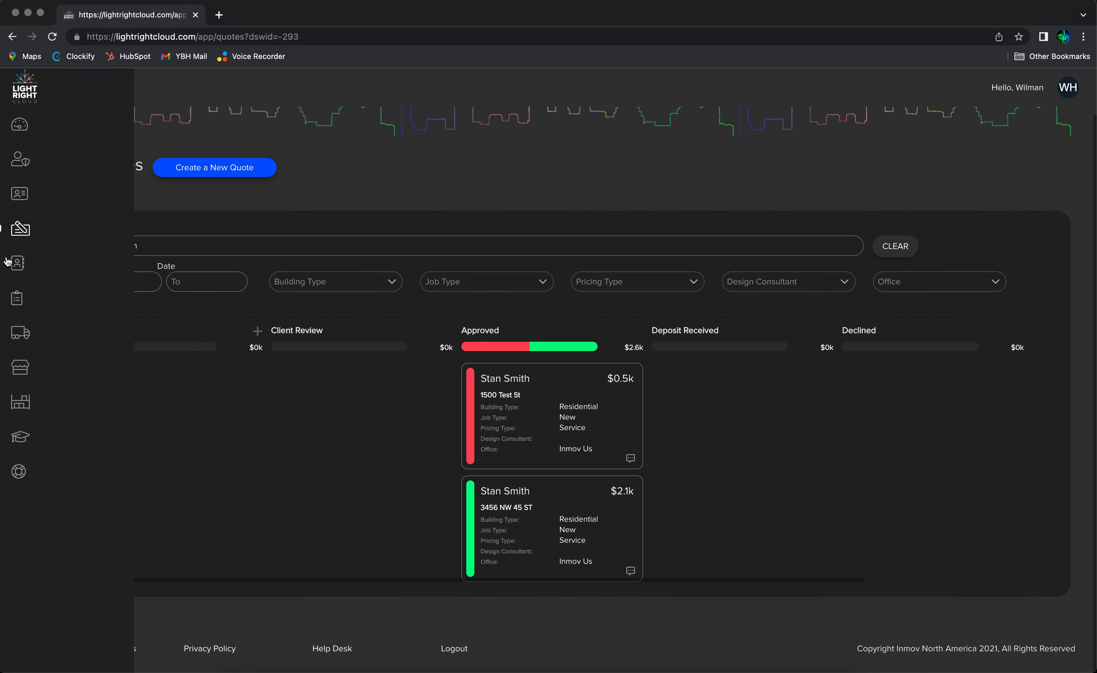
click(50, 264)
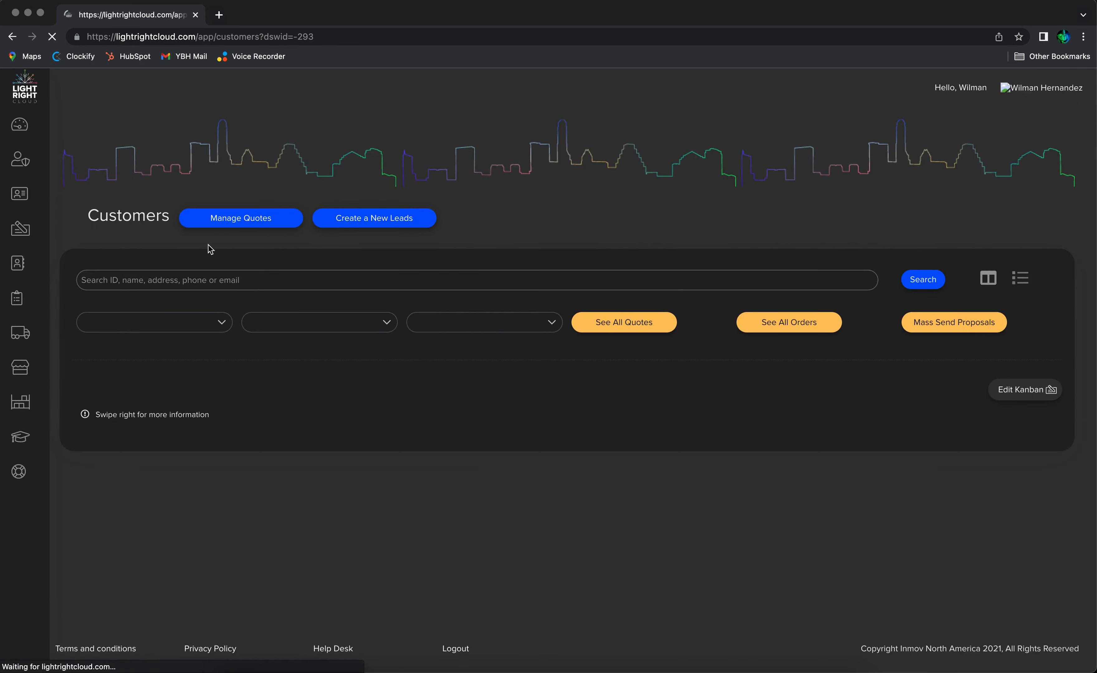
click(194, 277)
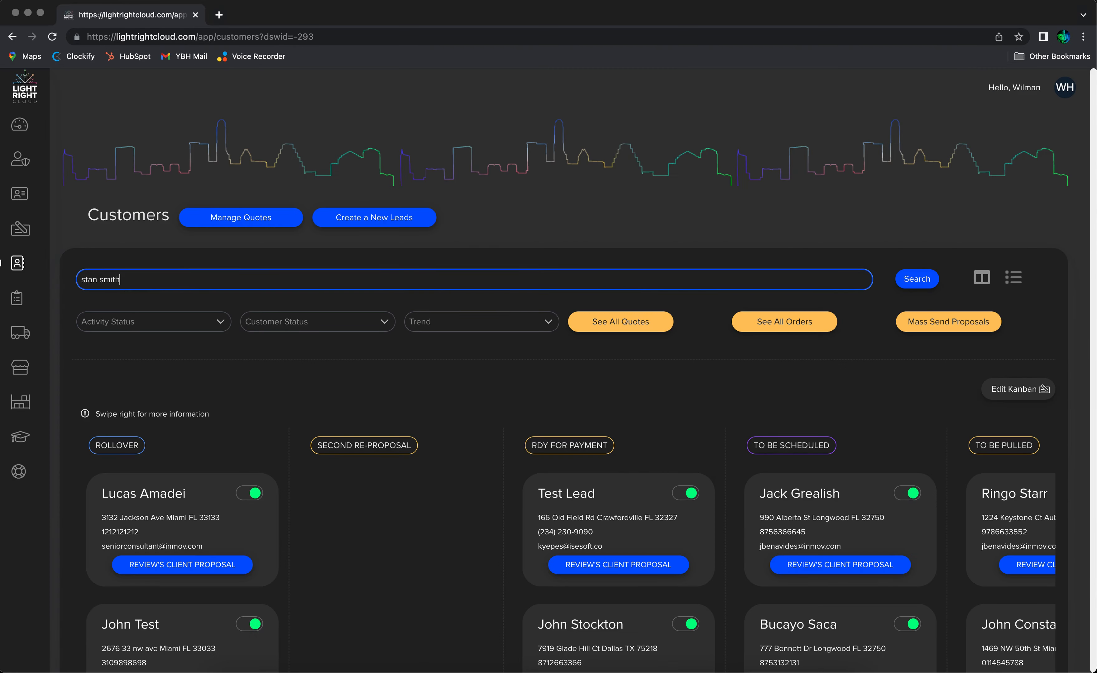
key(Return)
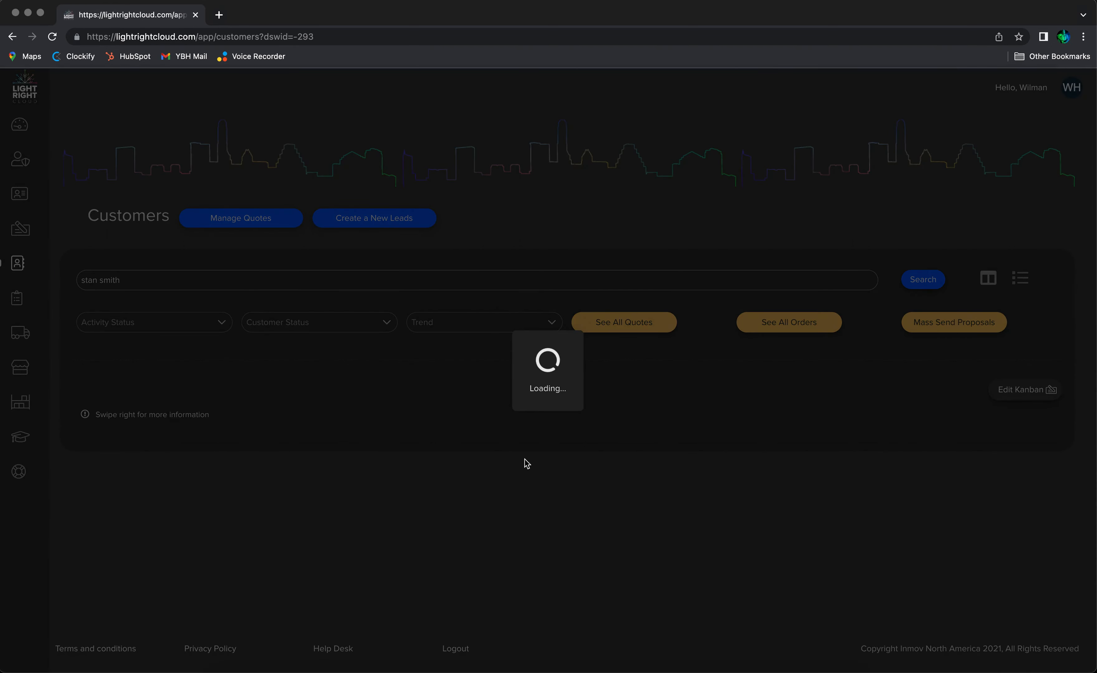
Open the Orders page and search it for the customer's name to find the accepted order
scroll(448, 536, down, 3)
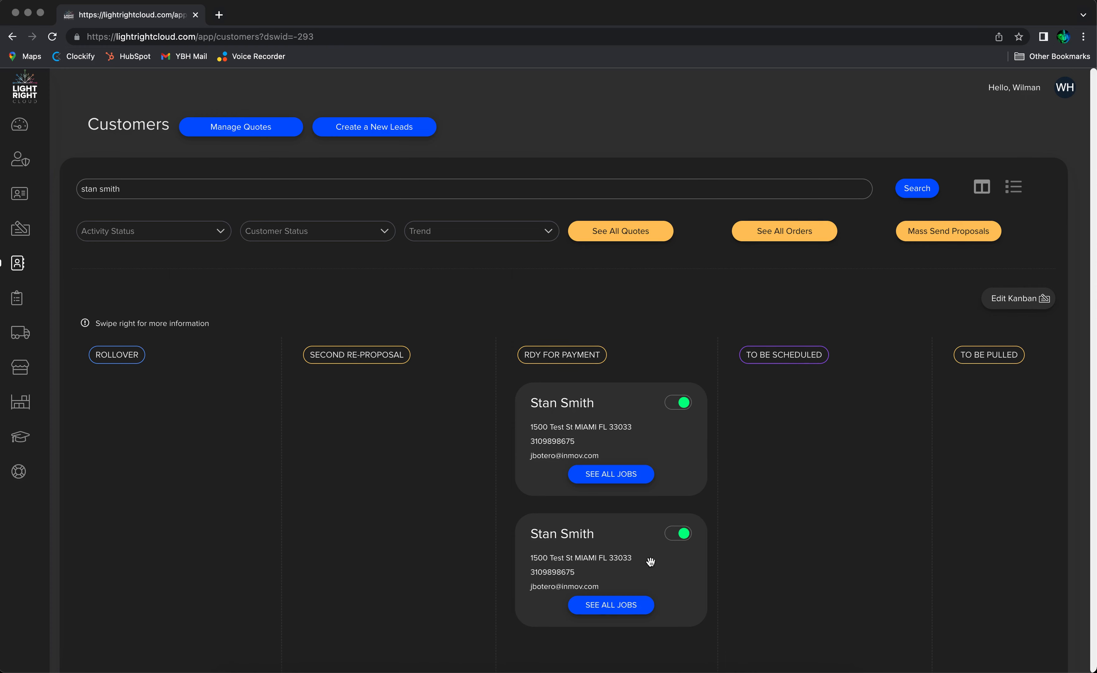
click(49, 303)
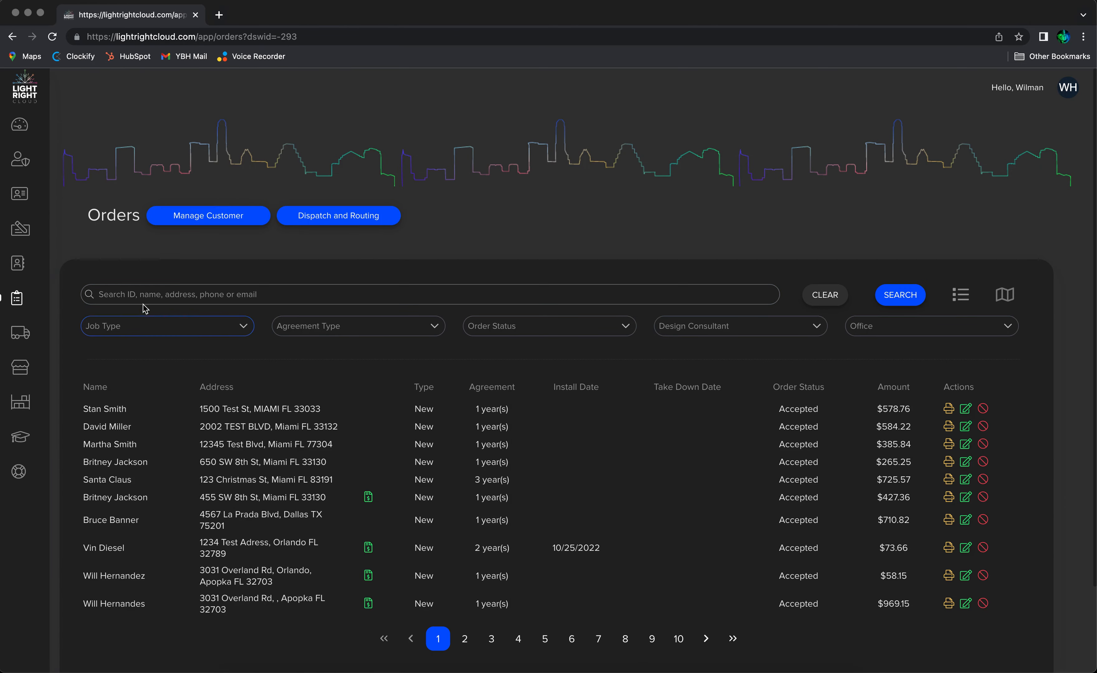
click(143, 303)
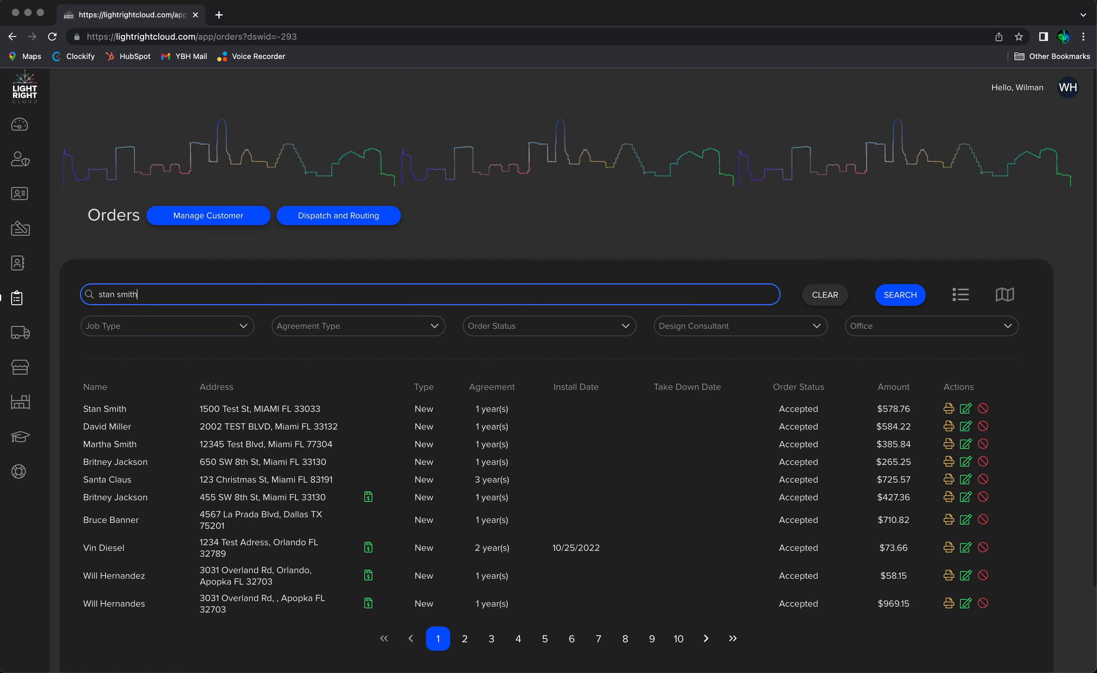
key(Return)
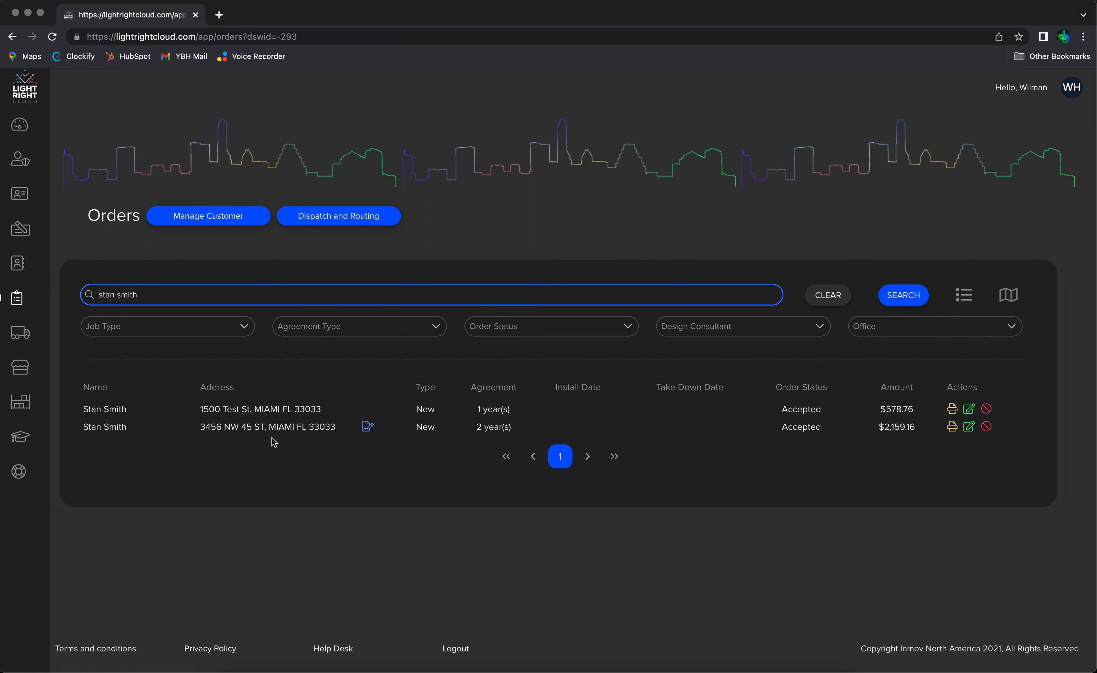
key(super+shift+5)
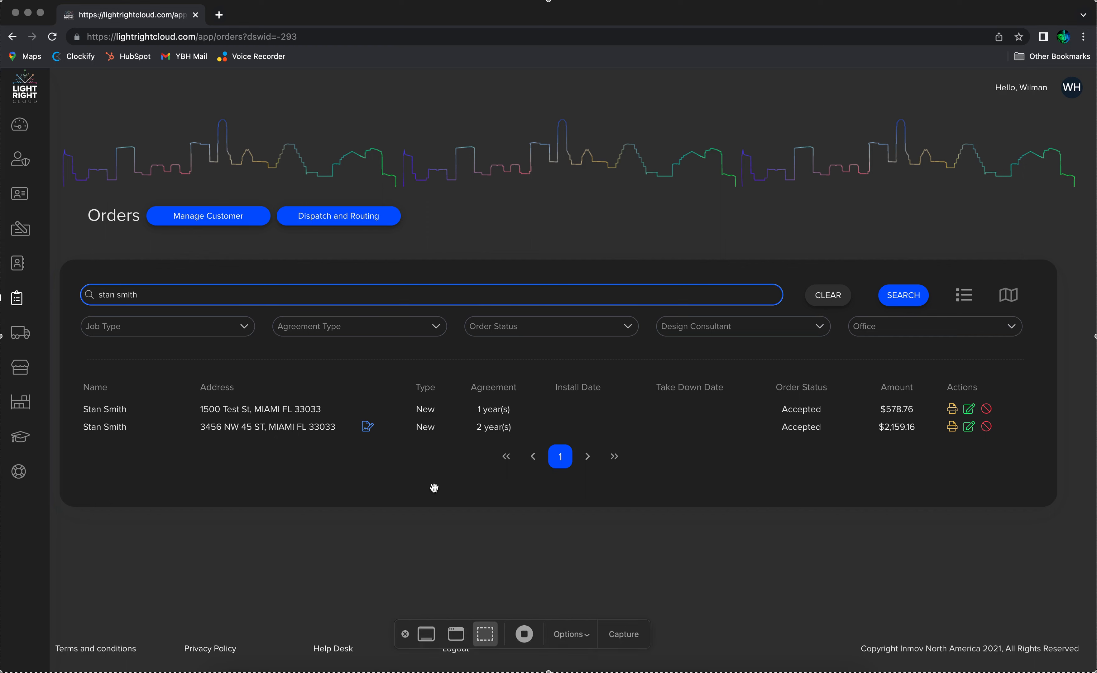